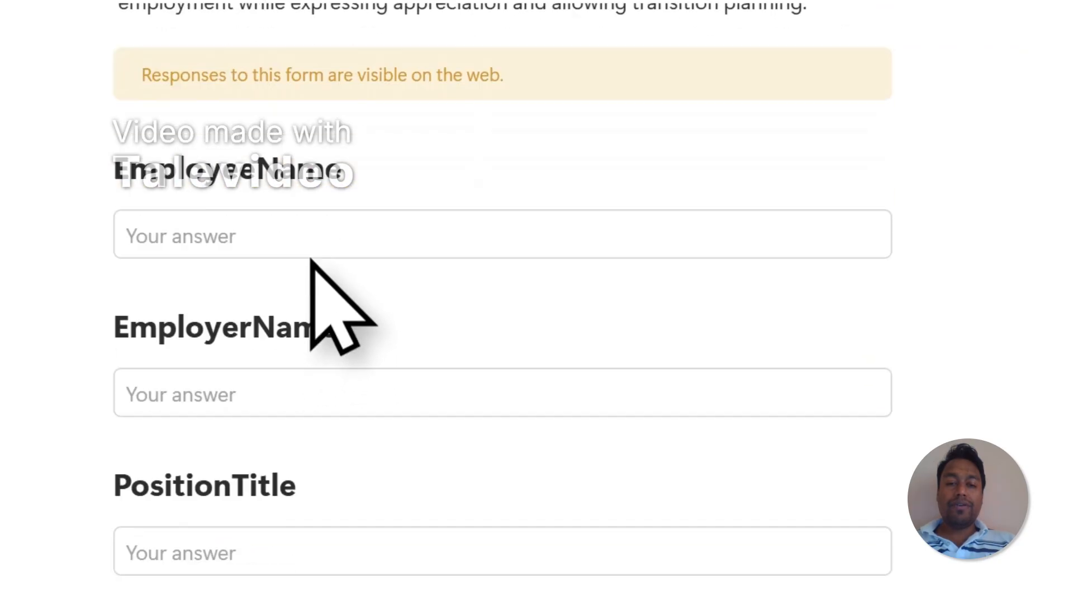
Step: Review the Retirement Letter to Employer Form from its description down to the NoticeDate field
scroll(307, 277, up, 8)
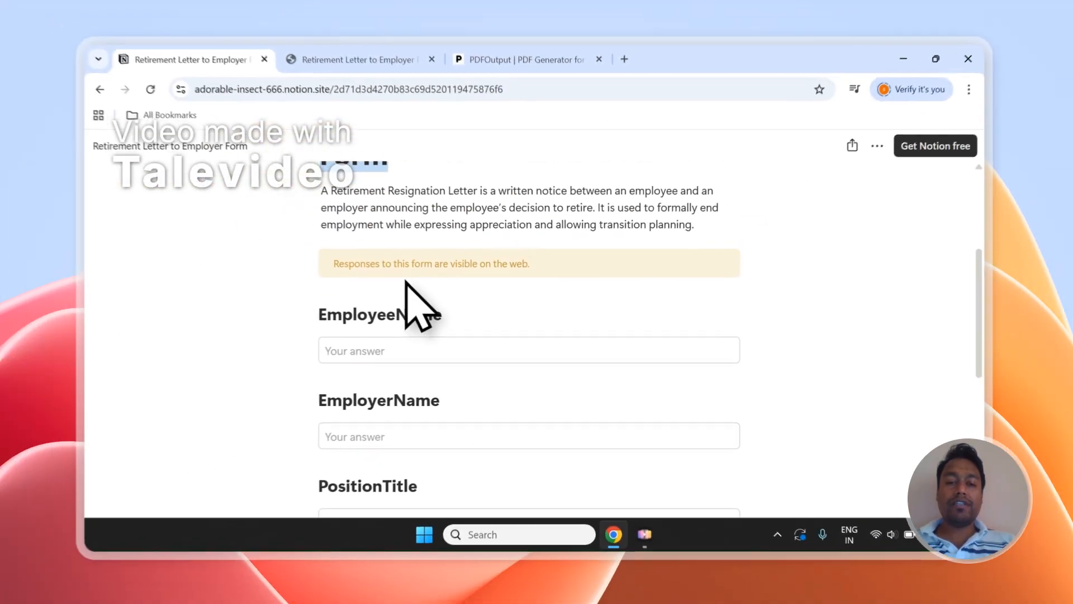
scroll(302, 305, down, 5)
scroll(302, 292, up, 5)
scroll(414, 317, up, 3)
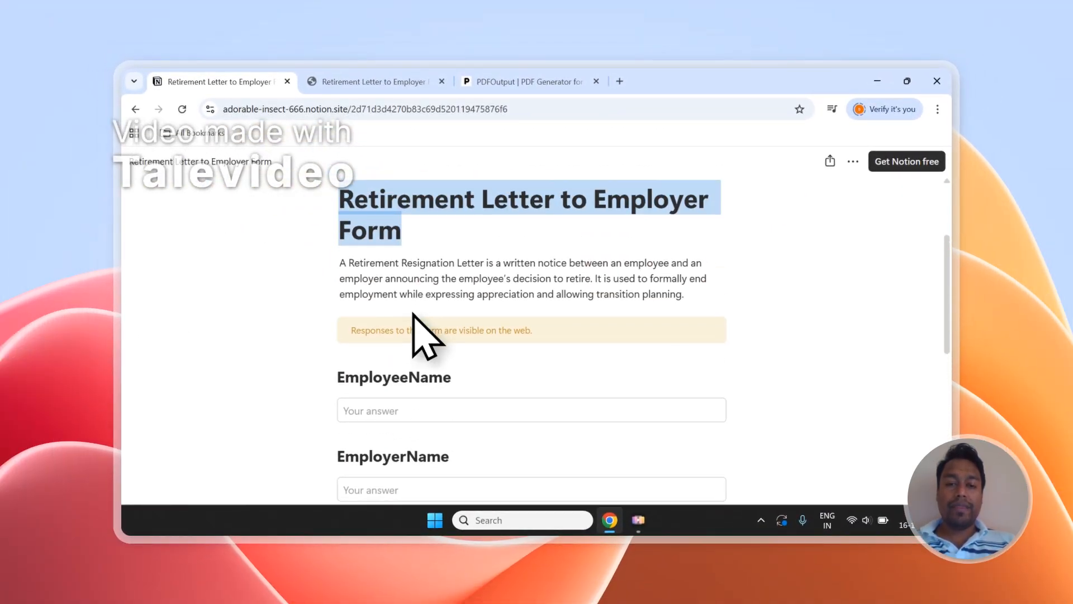
scroll(426, 335, down, 3)
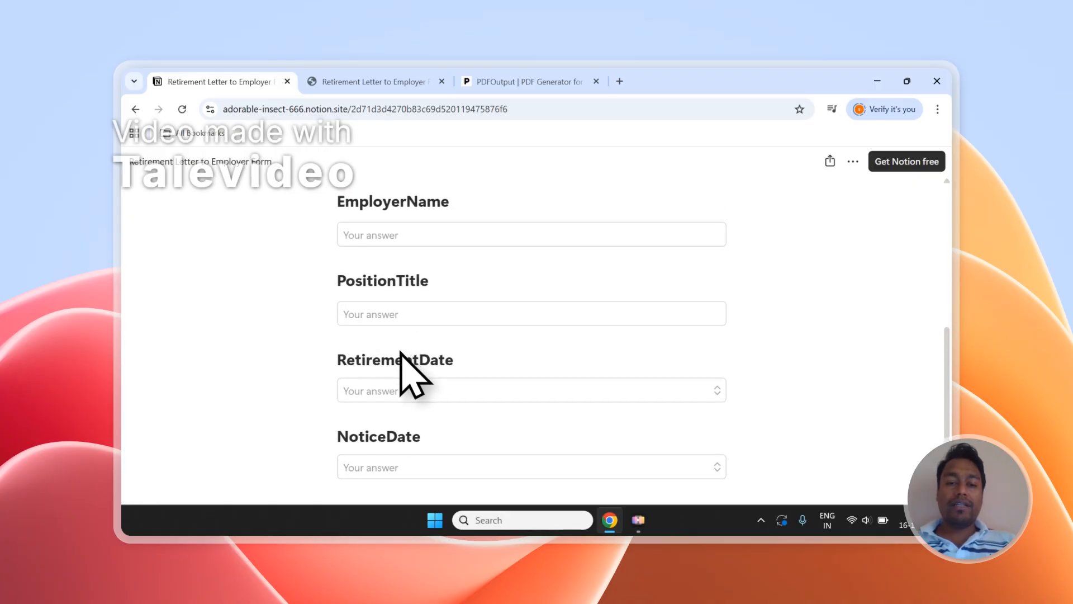
scroll(413, 374, down, 2)
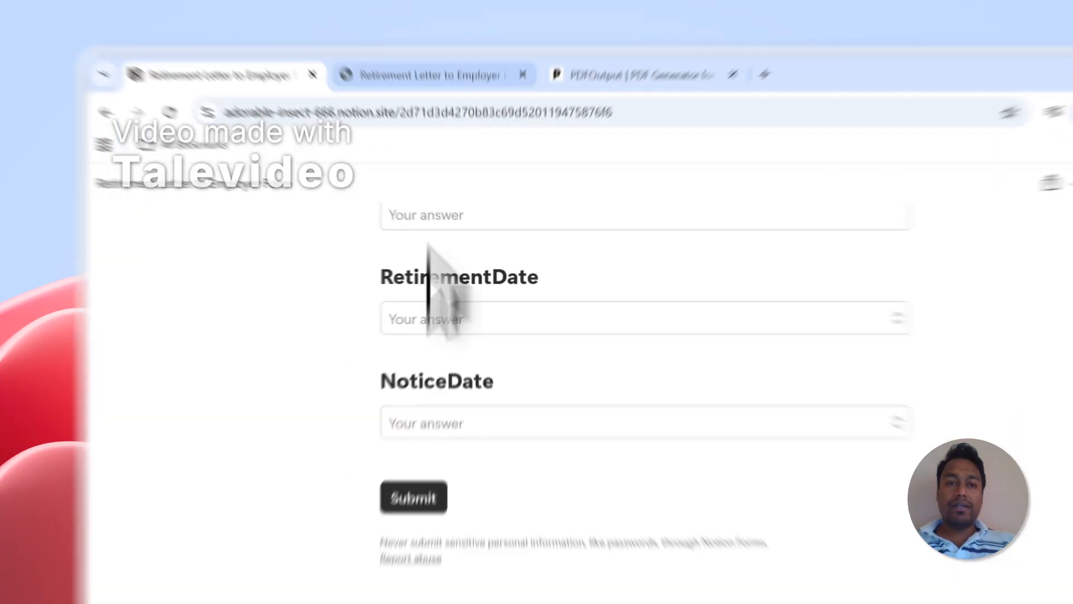
Step: Open the form's Responses database in Notion and inspect the Entry-1 and Entry-2 rows
click(386, 82)
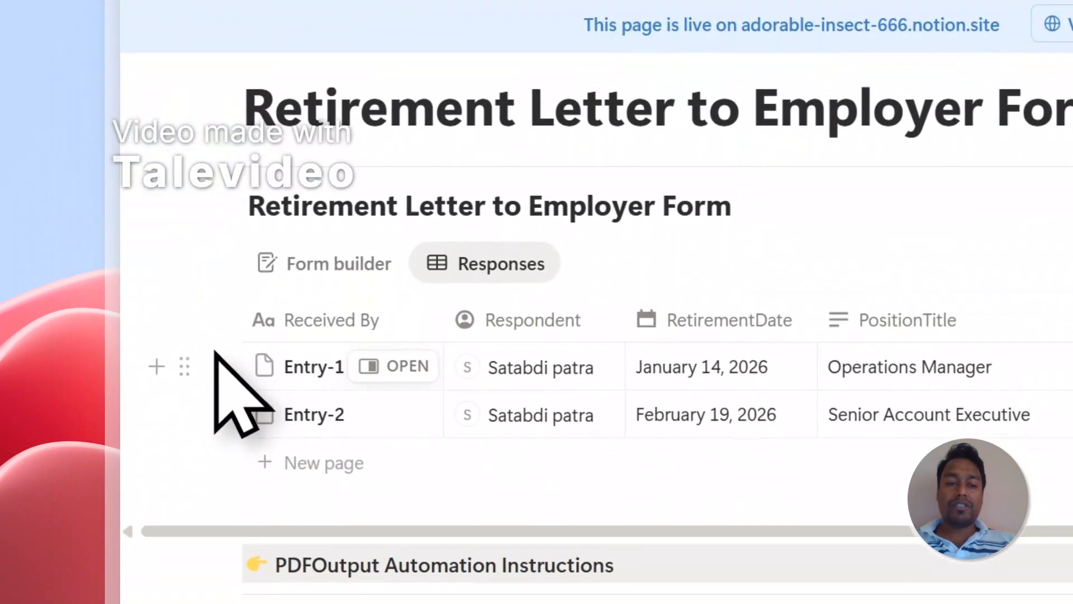
click(216, 384)
click(216, 432)
click(219, 318)
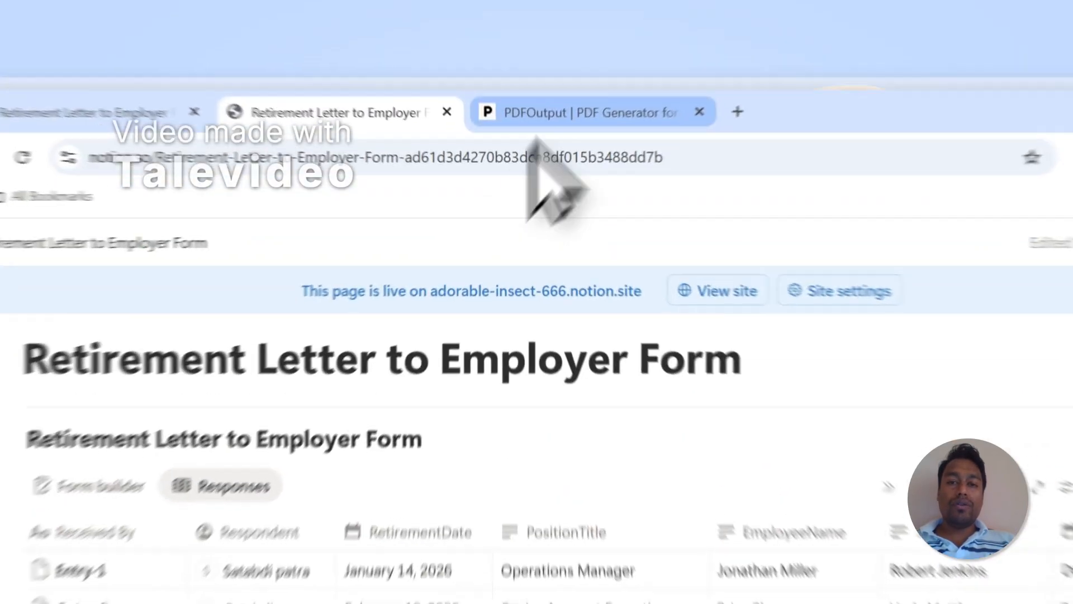
Step: Highlight the Notion Database wording on the PDFOutput homepage and point out Entry-1 and Entry-2 in the Notion responses
click(526, 82)
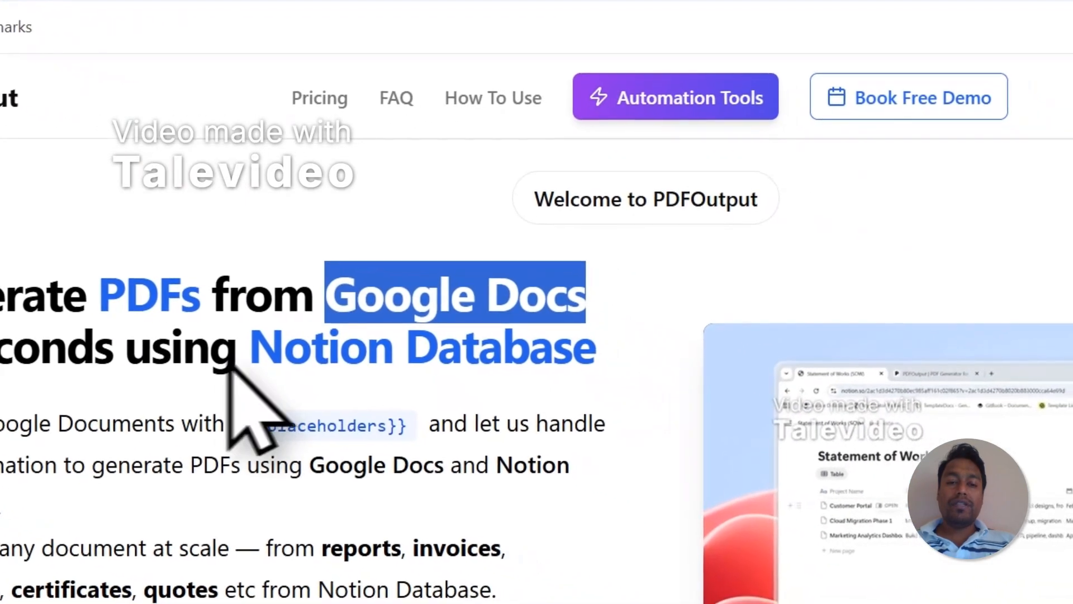
drag(252, 351, 637, 355)
click(456, 39)
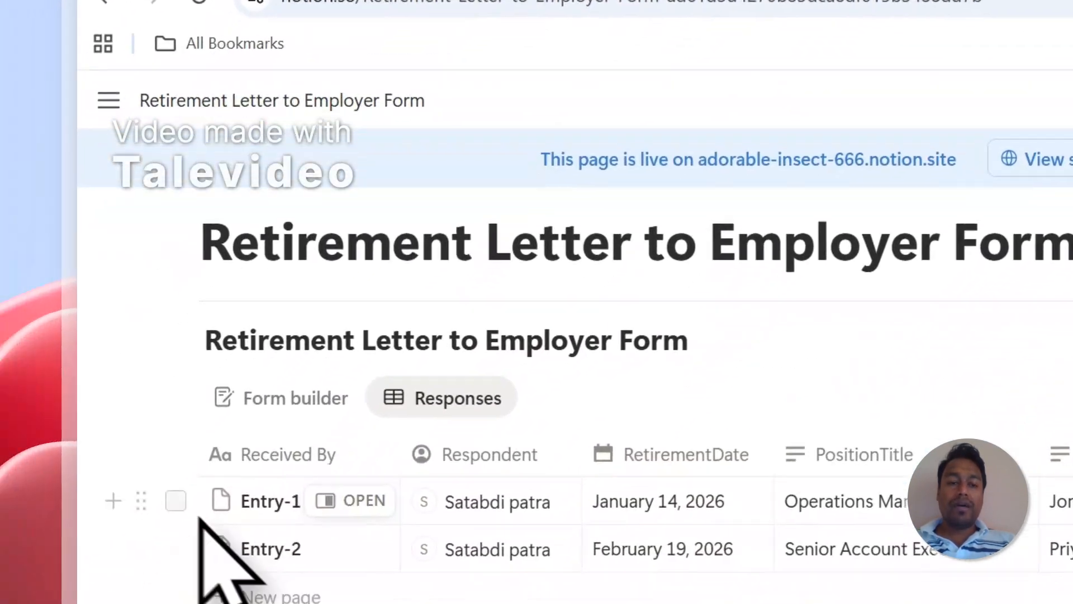
click(188, 487)
click(190, 532)
Step: Return to the PDFOutput homepage and review its Google Docs headline and the supported document types
click(928, 0)
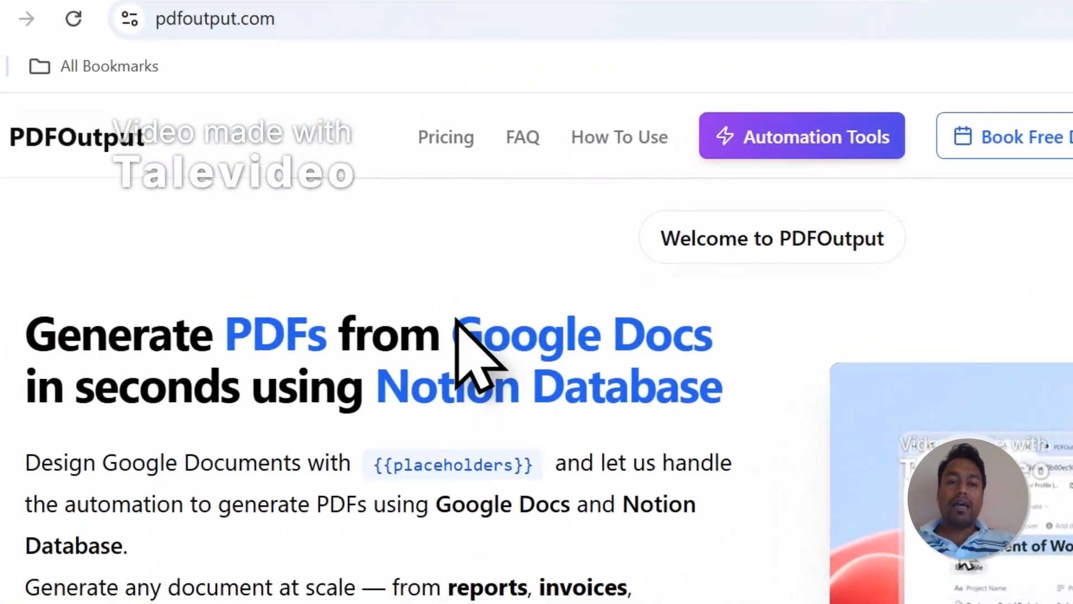
drag(456, 324, 703, 314)
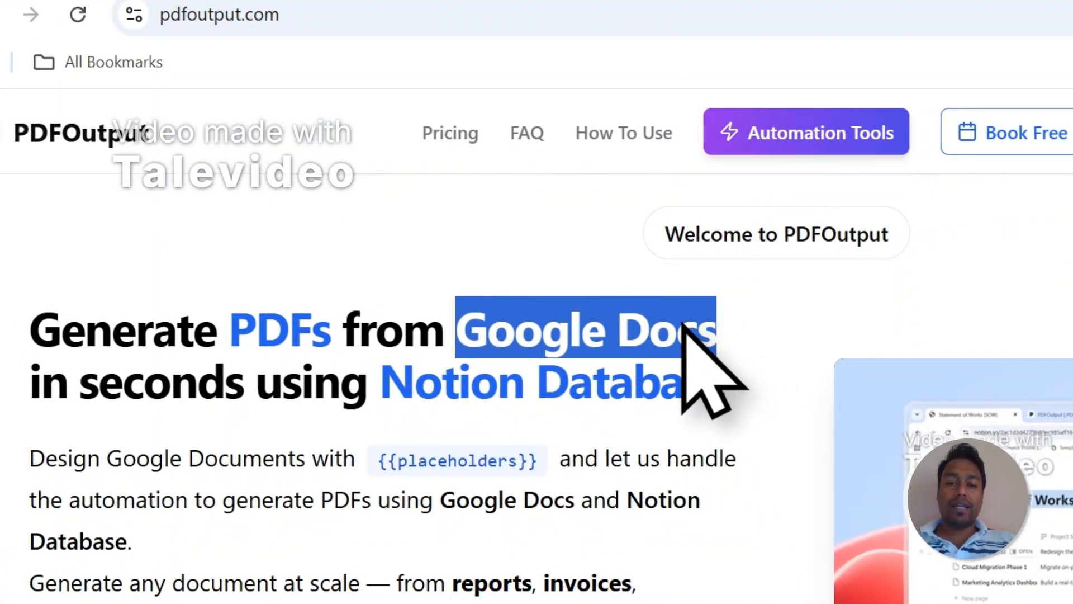
scroll(683, 333, down, 4)
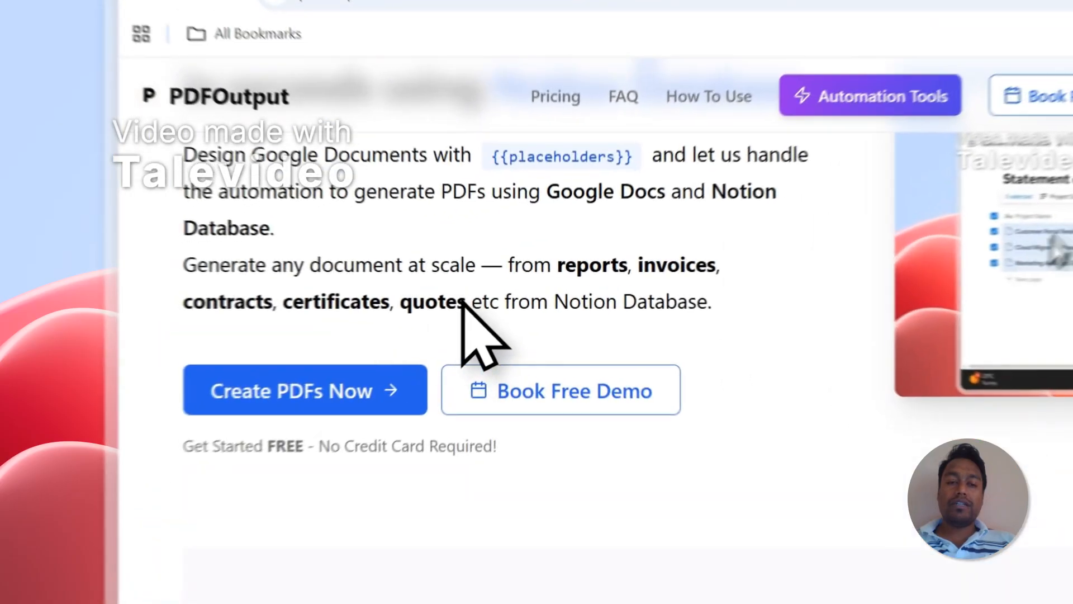
drag(462, 300, 554, 271)
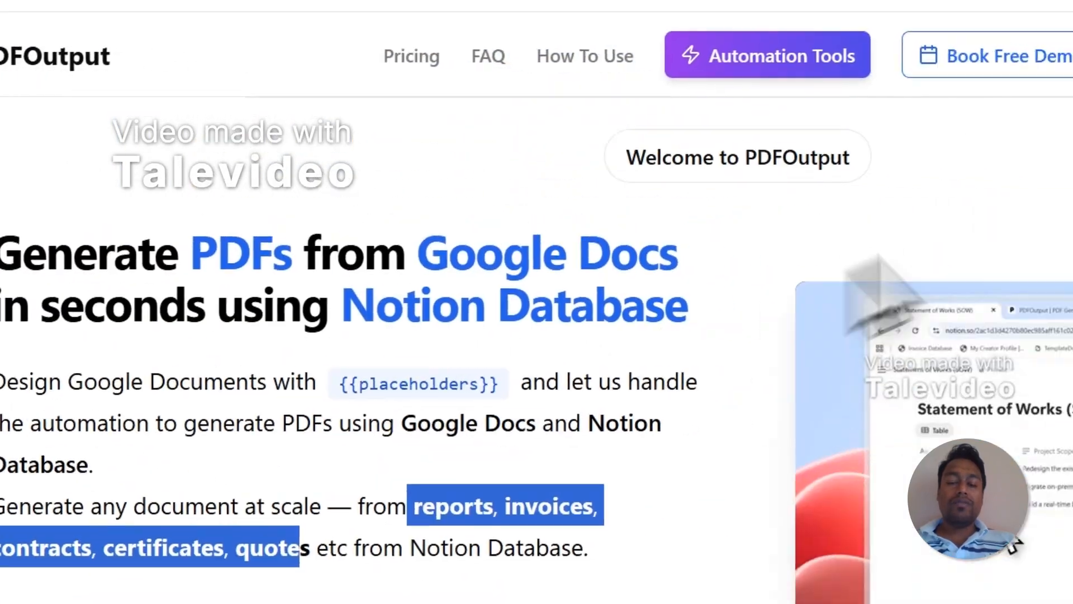
click(374, 226)
scroll(369, 241, down, 3)
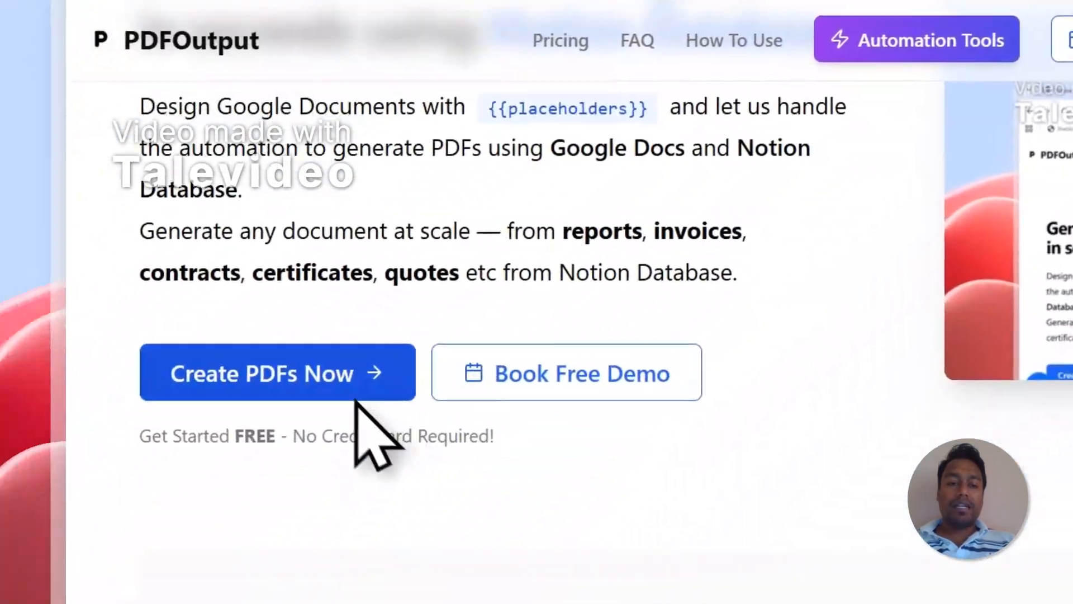
Step: Start creating PDFs in PDFOutput and sign in with an existing Google account
click(356, 398)
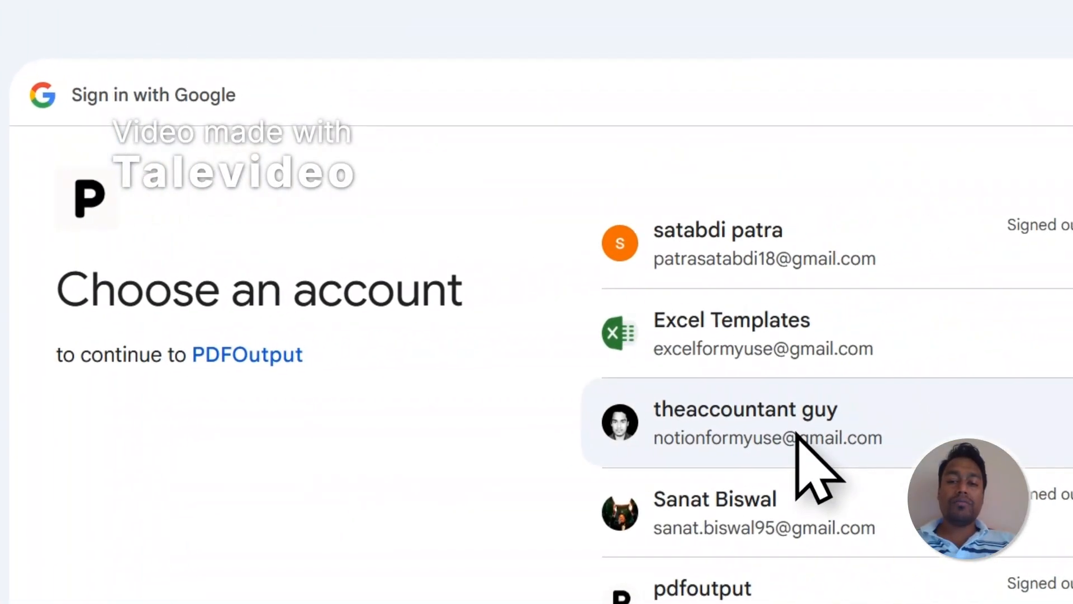
click(798, 438)
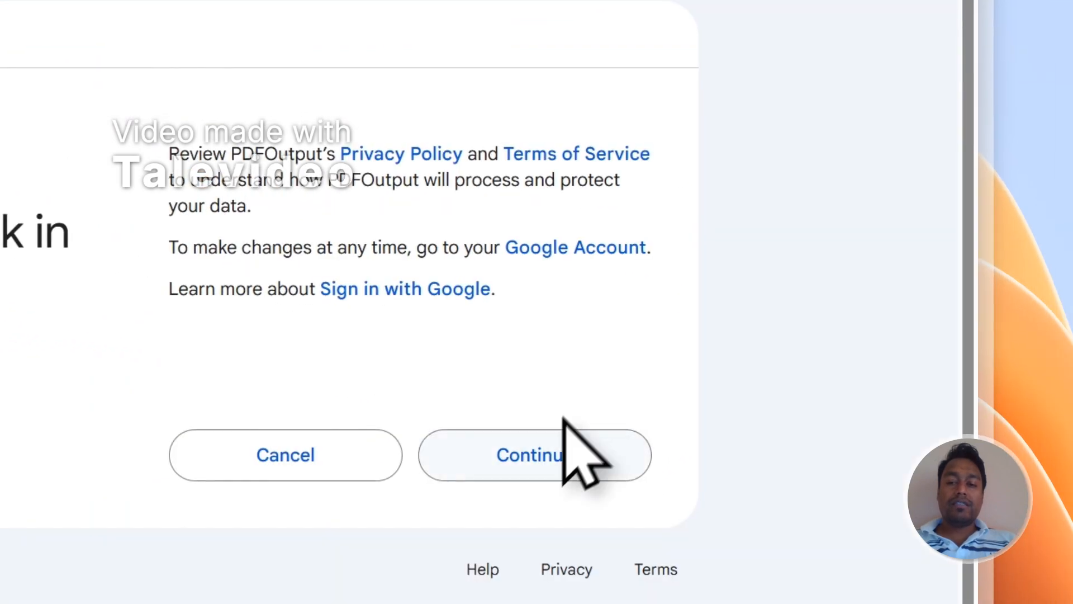
click(540, 445)
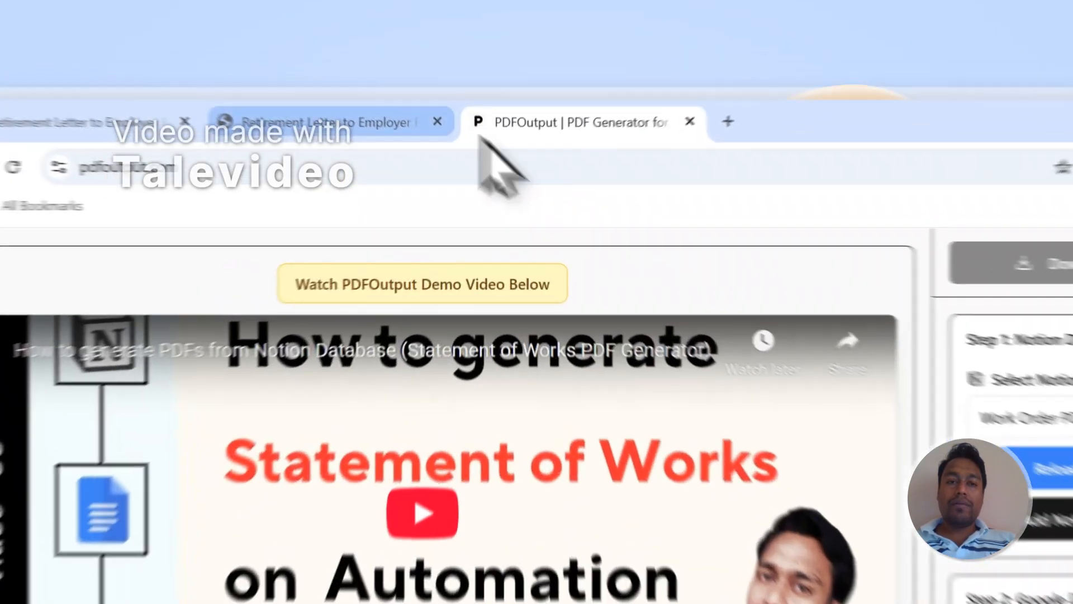
Step: Check the Notion responses page, return to PDFOutput and start adding a Notion database
click(430, 82)
click(614, 419)
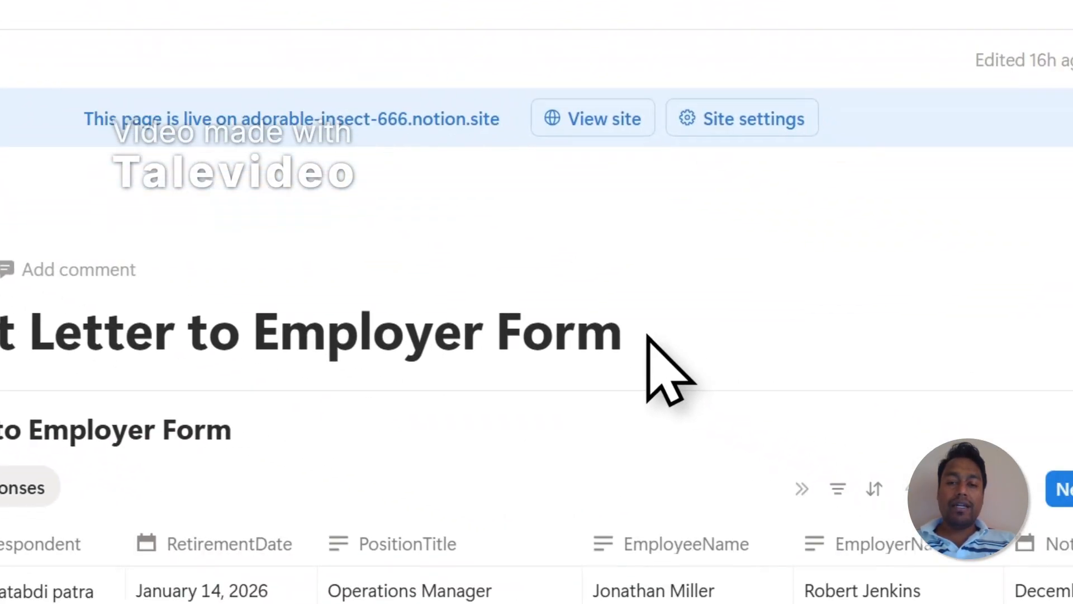
click(615, 107)
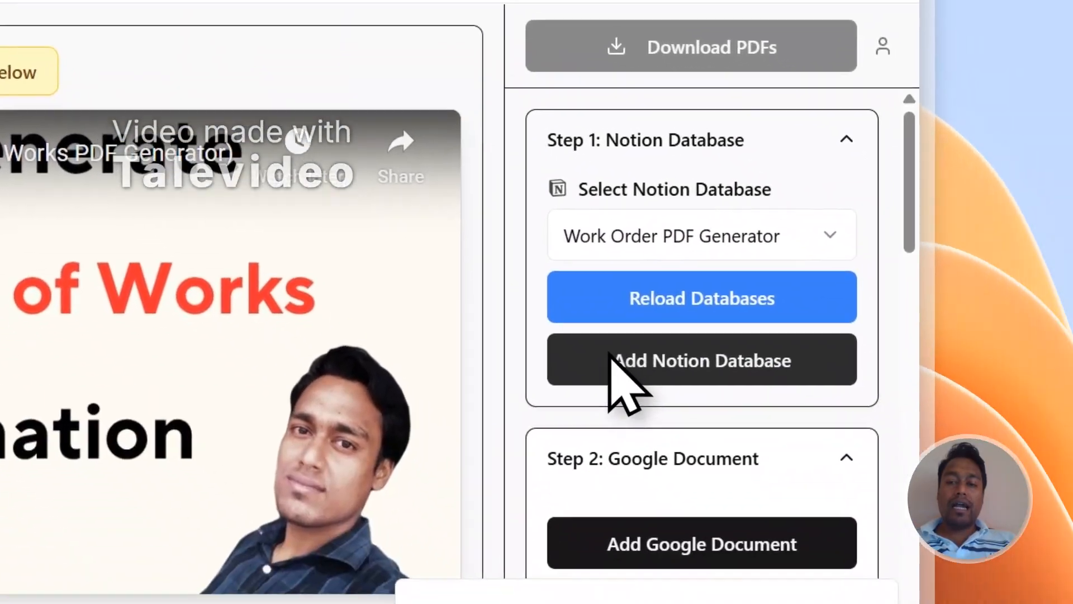
click(587, 332)
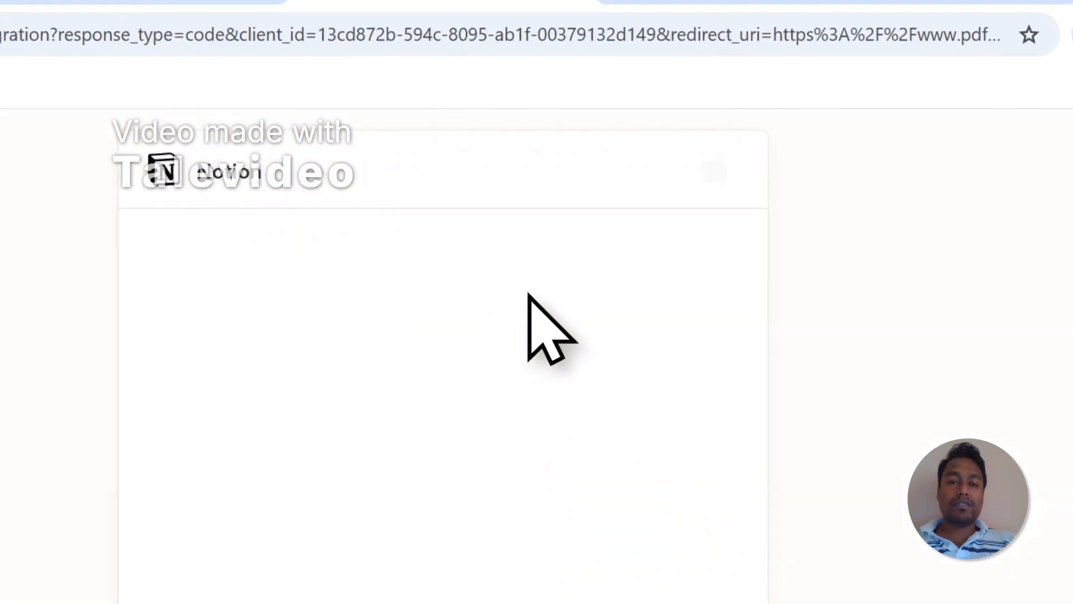
Step: Copy the page title "Retirement Letter to Employer Form" from the Notion page
click(363, 89)
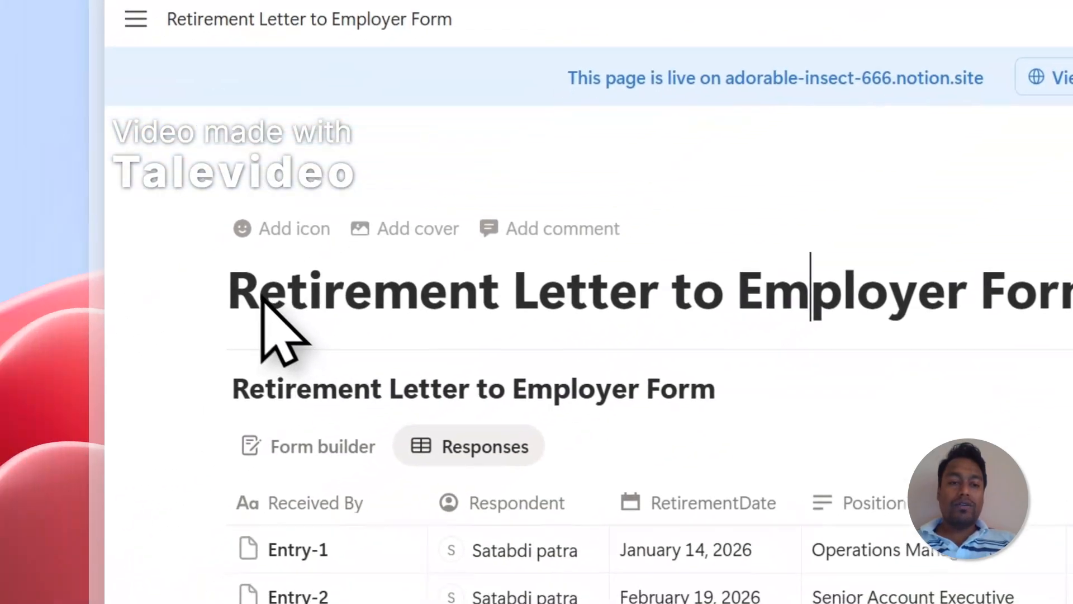
click(259, 285)
drag(259, 285, 359, 280)
drag(680, 296, 1068, 309)
right_click(1069, 288)
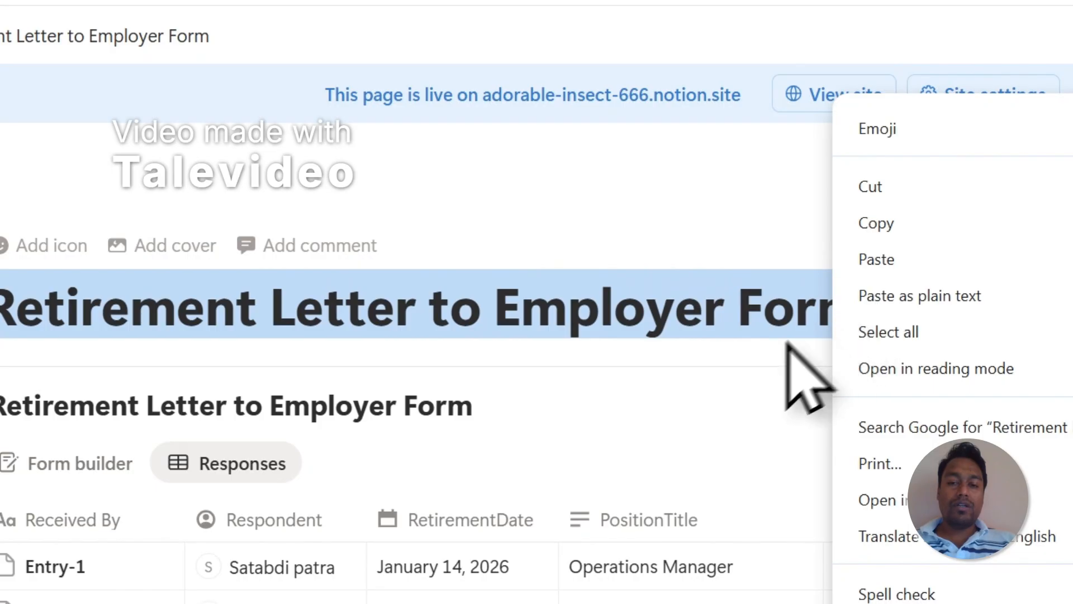
click(890, 230)
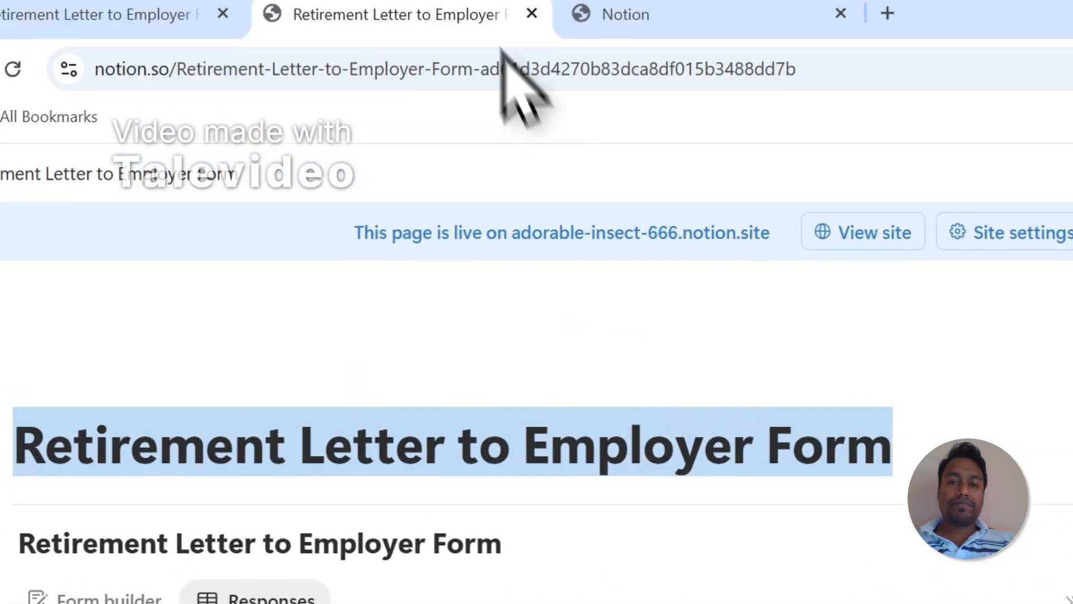
Step: In PDFOutput's Notion page selection, search for the copied title and grant the top-level Retirement Letter to Employer Form page
click(625, 11)
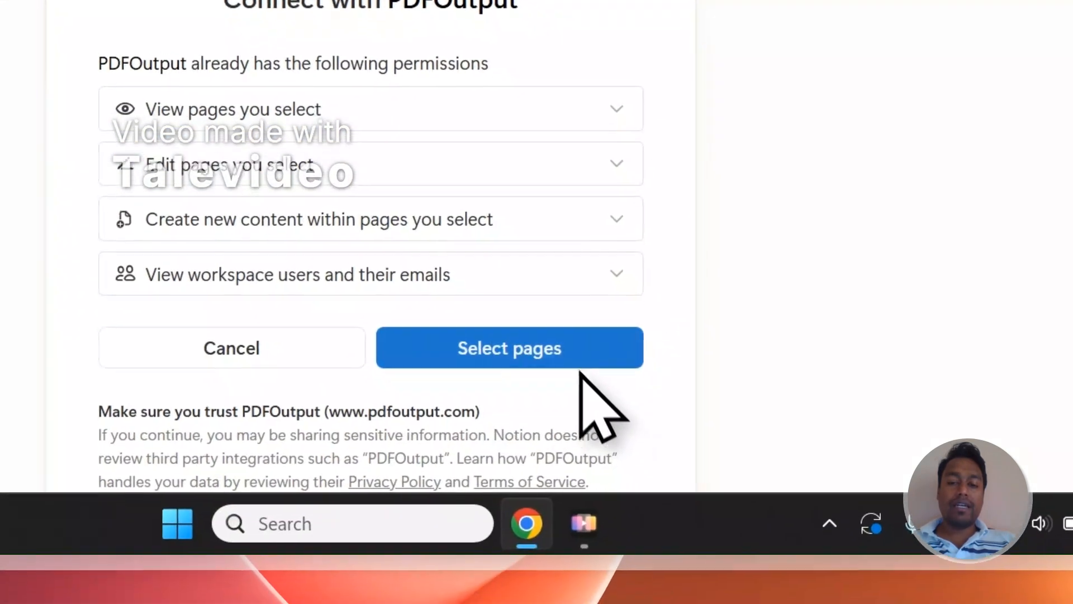
click(626, 442)
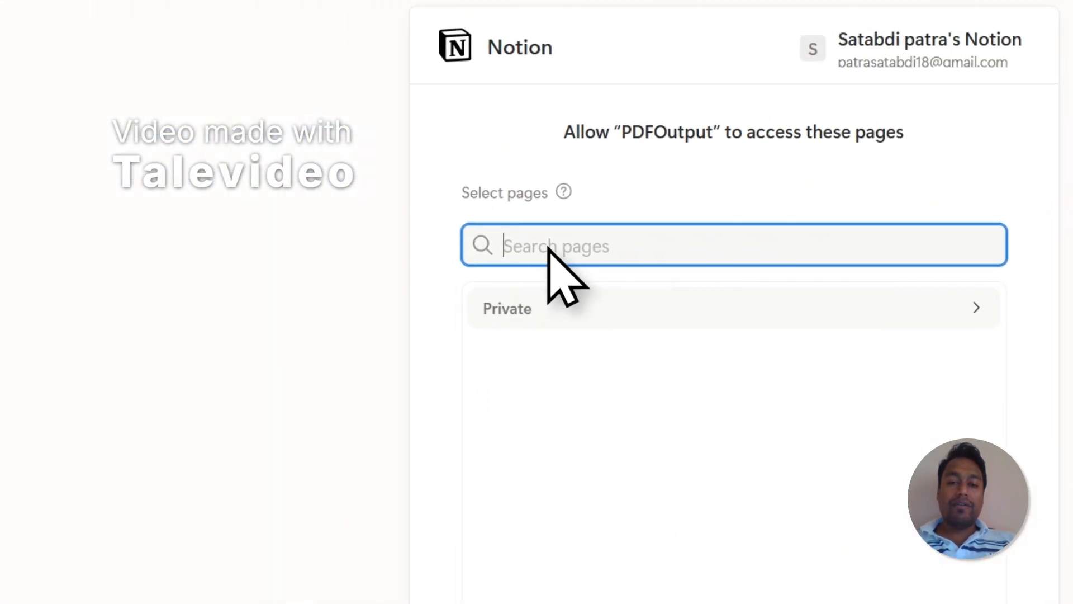
right_click(282, 93)
click(331, 249)
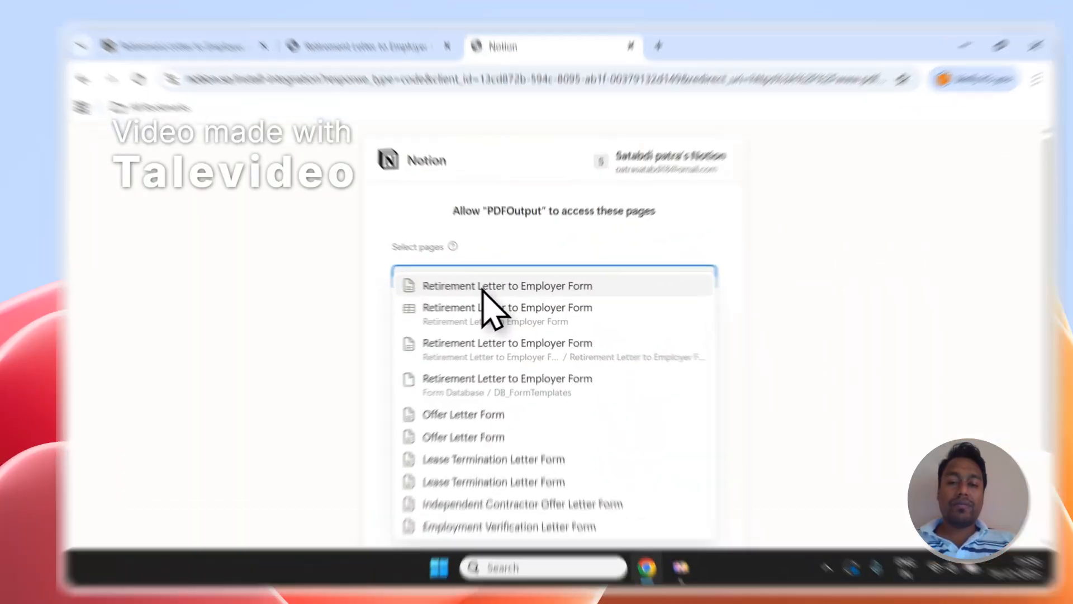
click(485, 284)
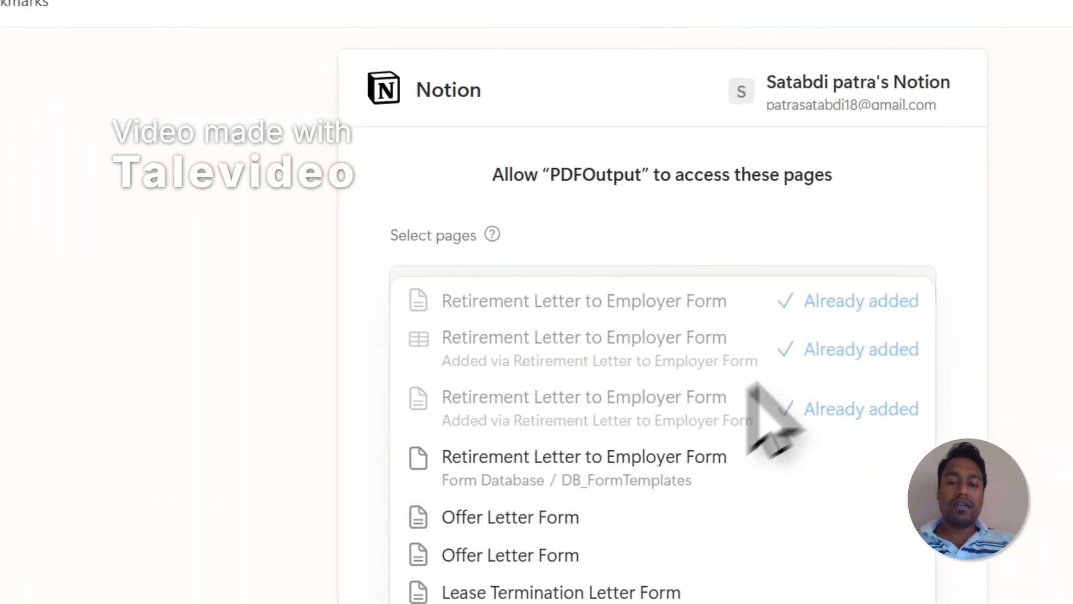
Step: Close the page search results and look through the Private top-level pages available to PDFOutput
click(661, 233)
click(454, 353)
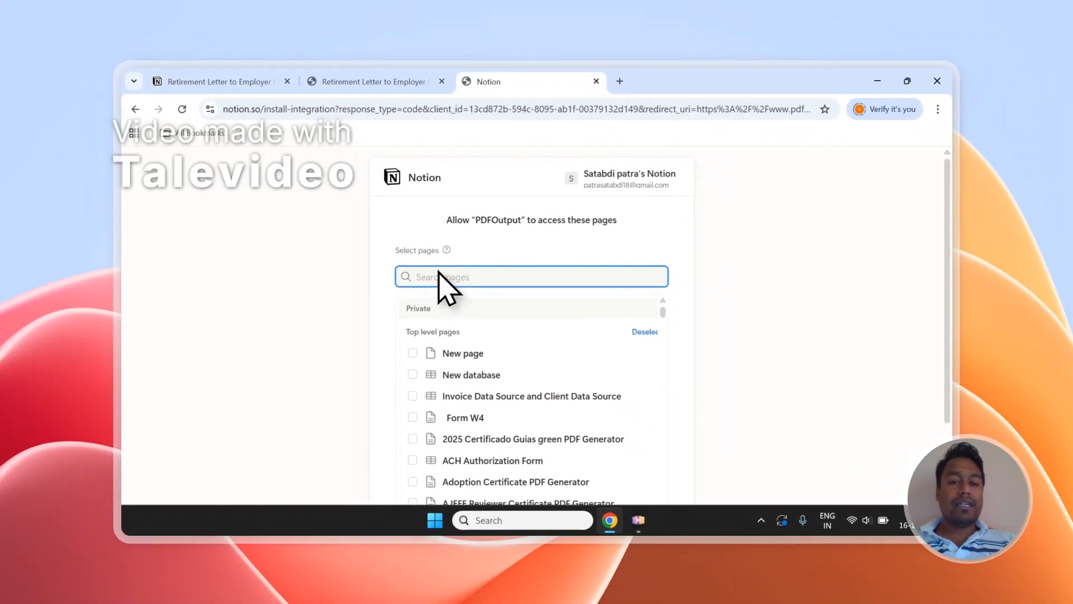
scroll(439, 278, down, 1)
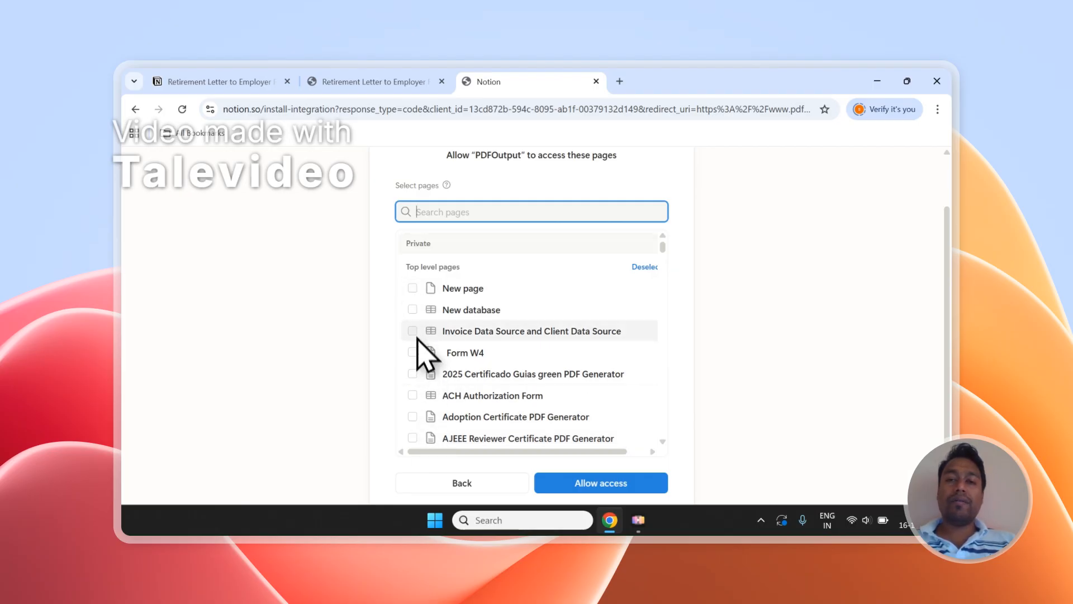
scroll(425, 335, up, 1)
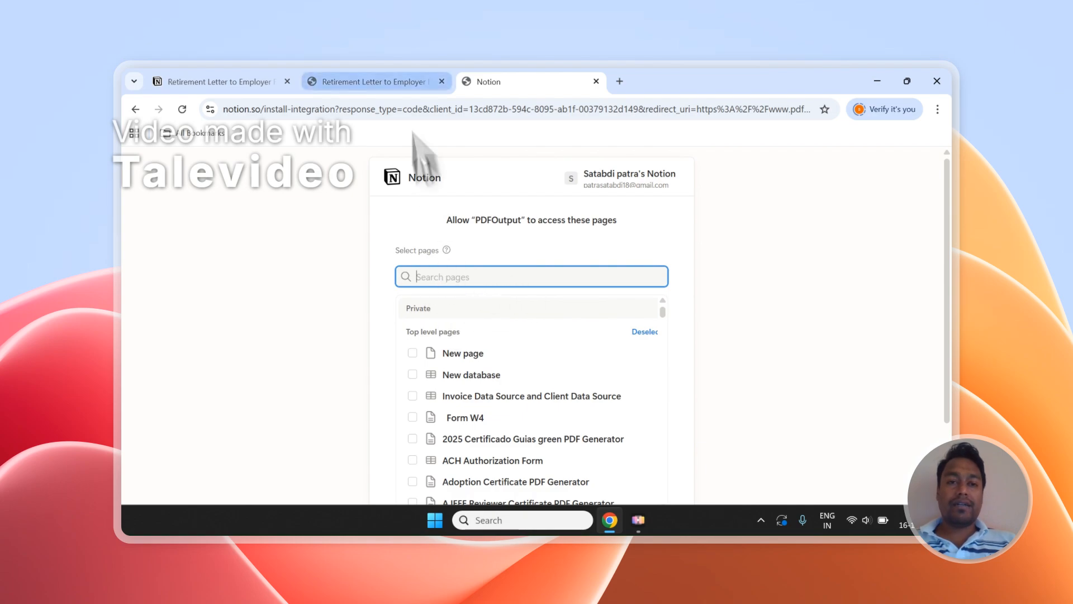
Step: Examine the title and response rows of the Retirement Letter to Employer Form page in Notion
click(401, 82)
click(318, 292)
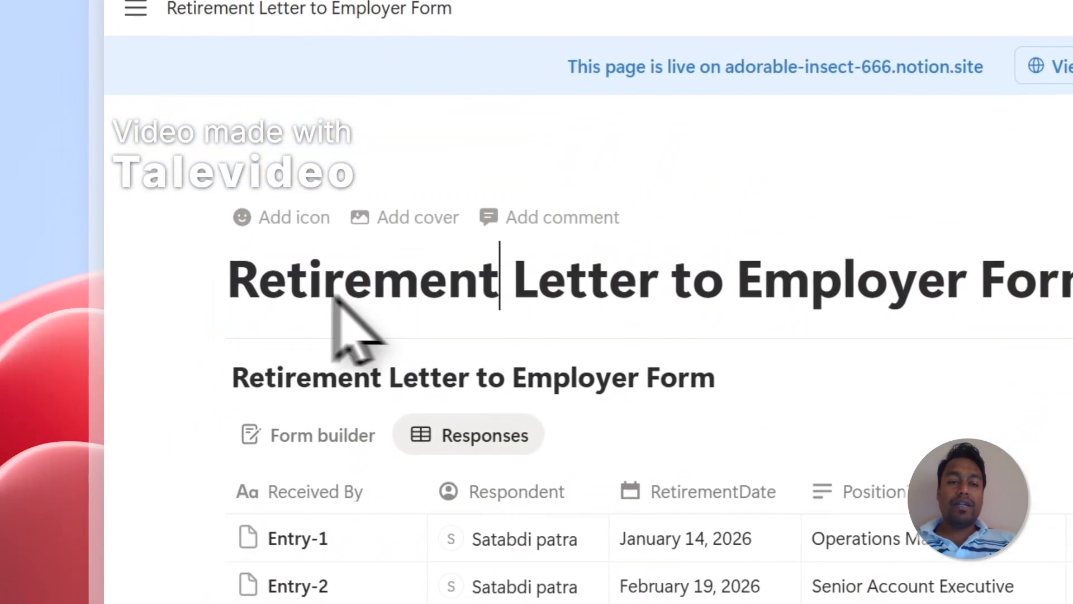
drag(230, 280, 1062, 279)
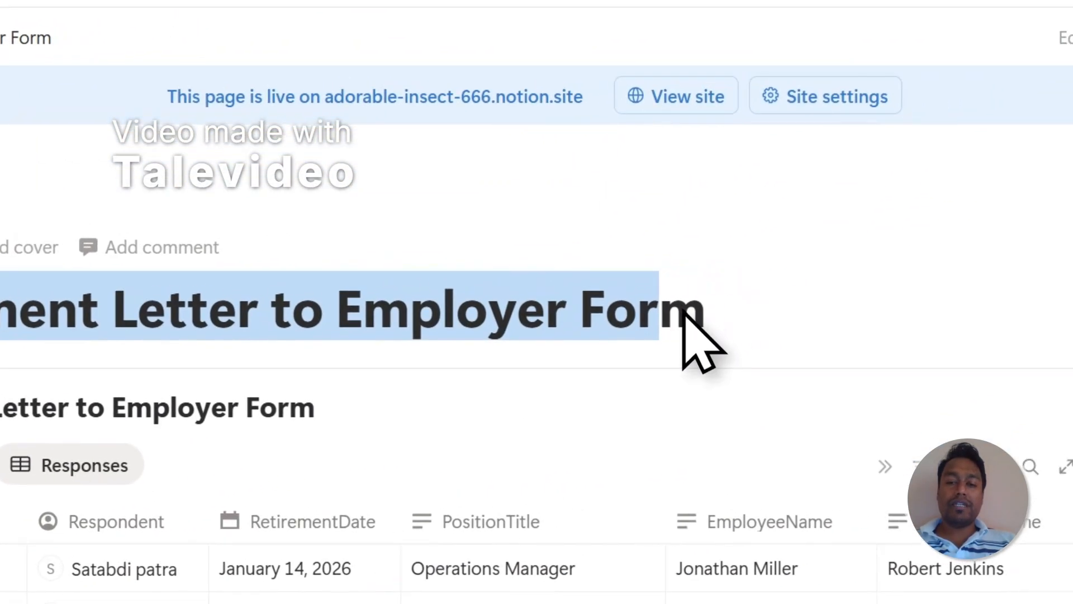
scroll(417, 258, down, 1)
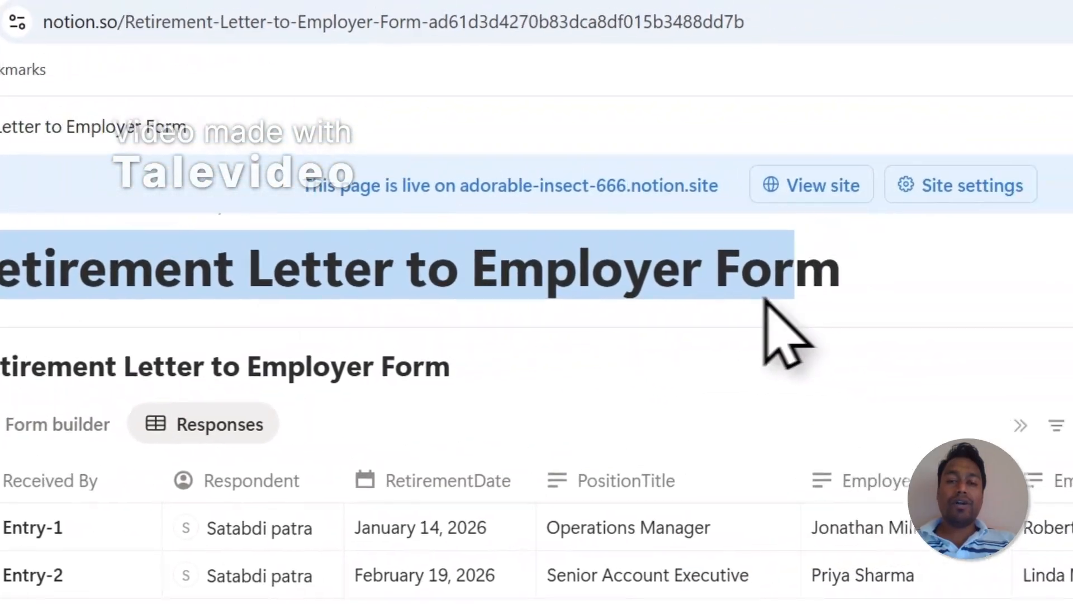
click(650, 292)
scroll(568, 323, up, 2)
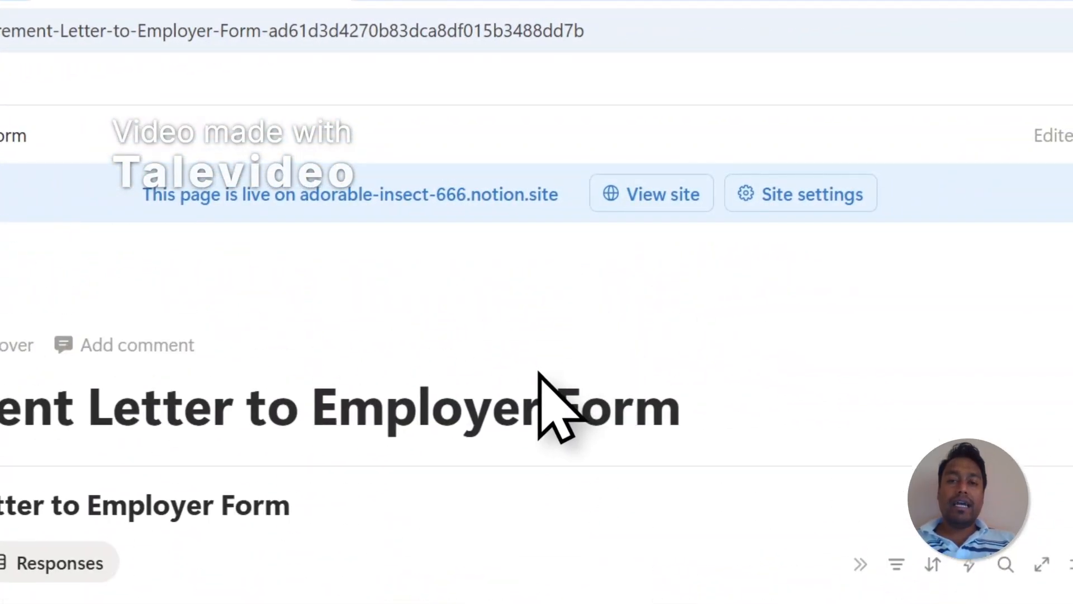
click(515, 7)
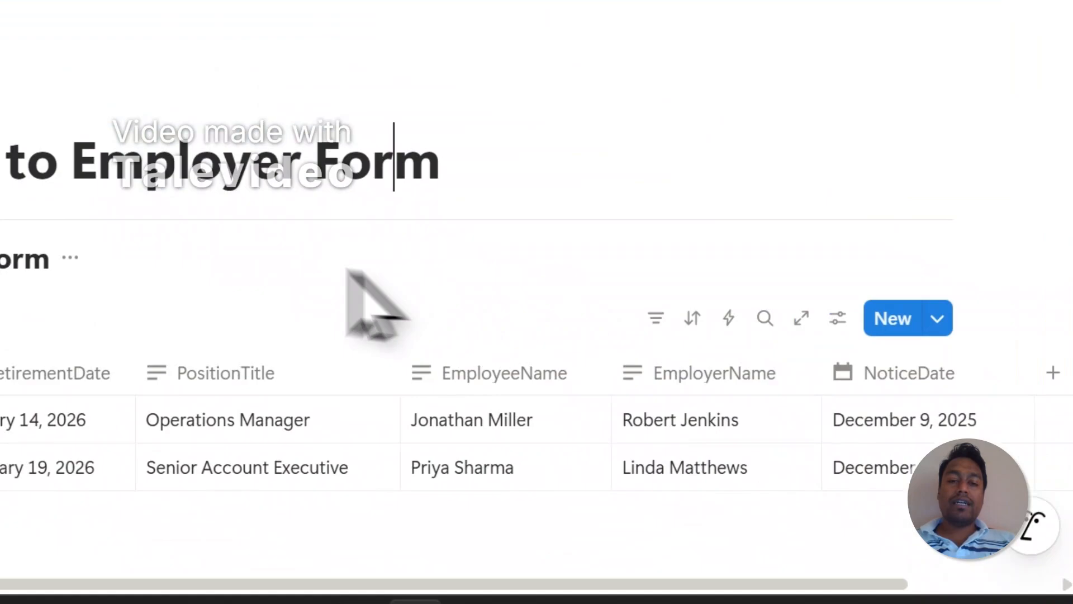
scroll(347, 269, down, 1)
scroll(445, 280, up, 1)
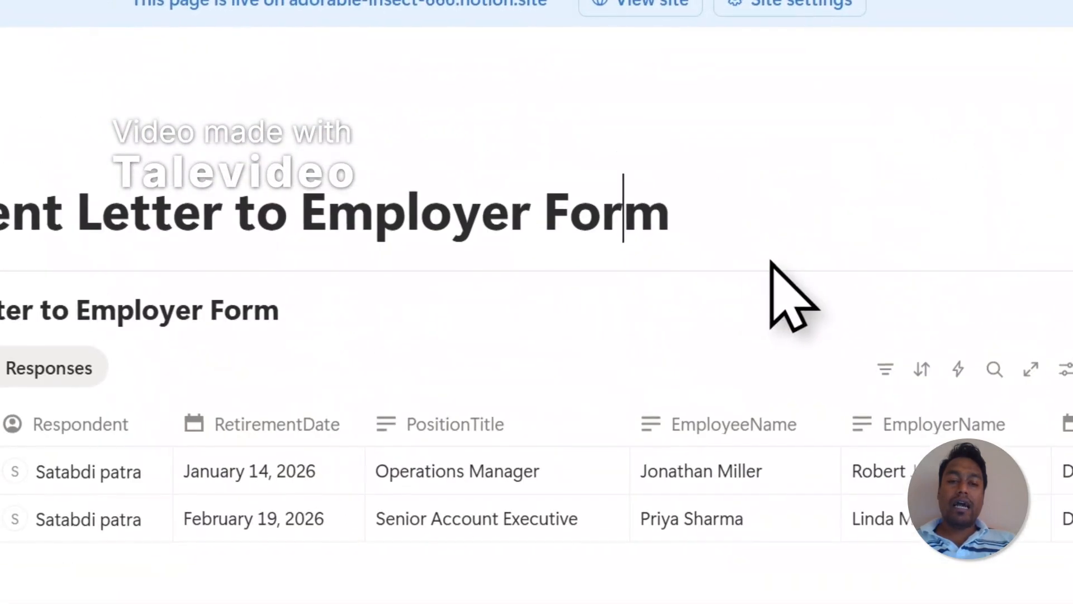
Step: Return to the Notion authorization page and allow PDFOutput to access the selected pages
click(507, 112)
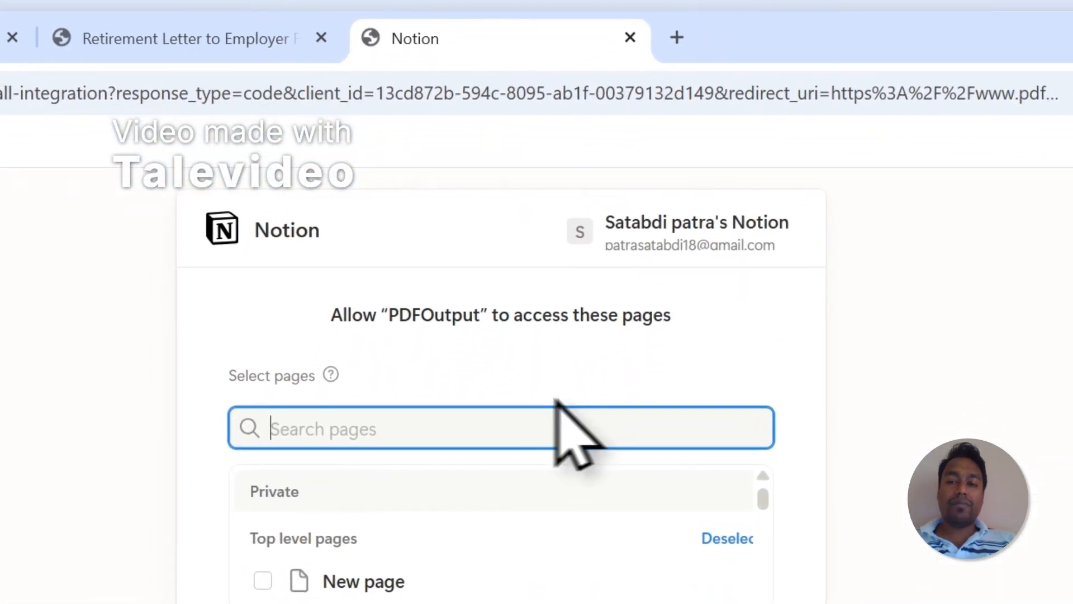
click(167, 529)
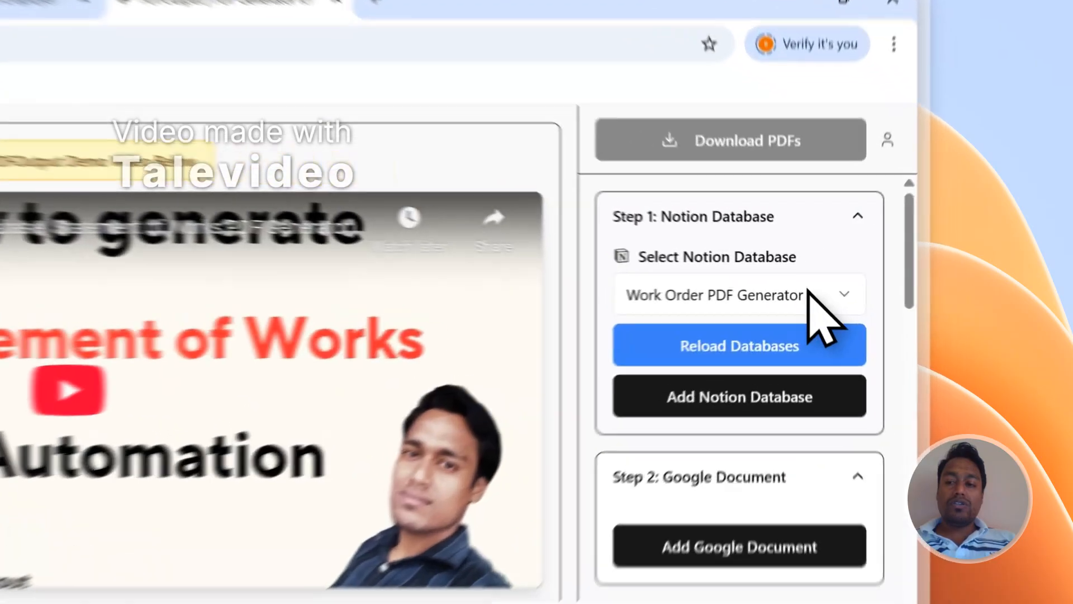
Step: Reload the Notion databases in Step 1 and choose Retirement Letter to Employer Form
click(885, 263)
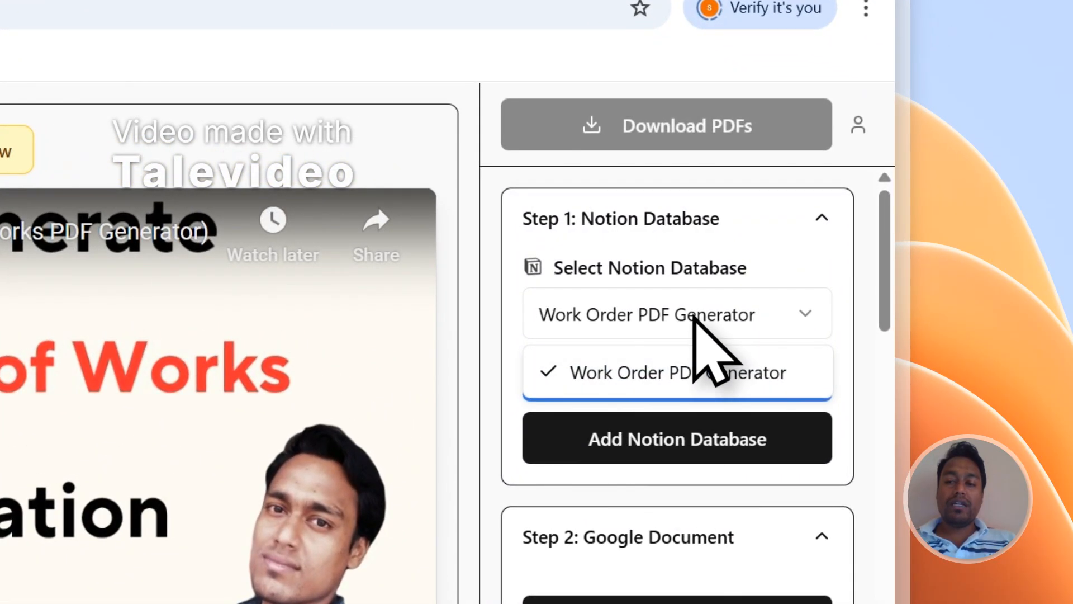
click(693, 316)
click(654, 377)
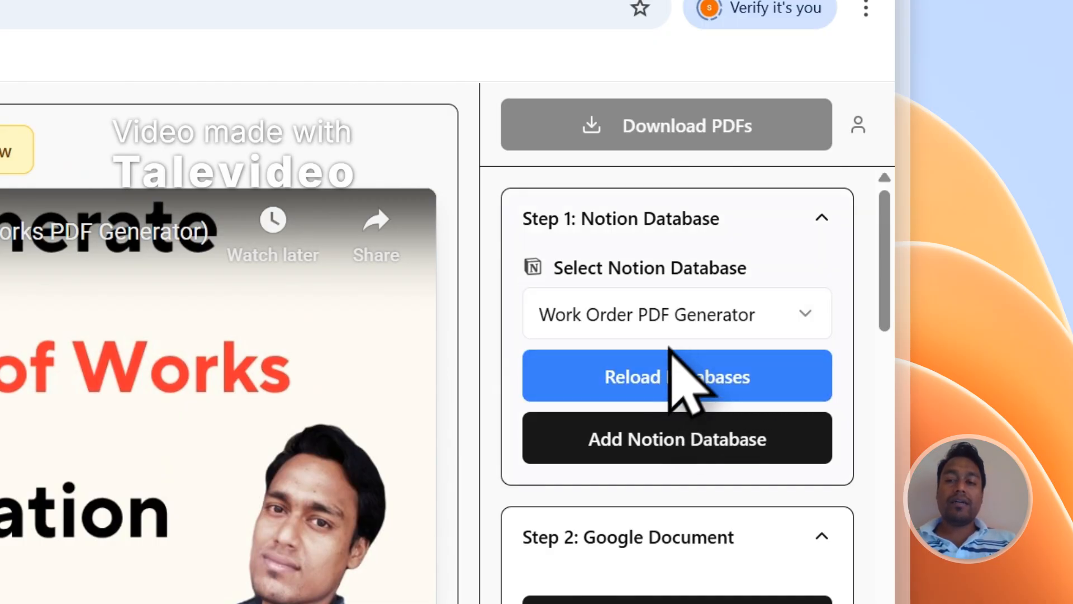
click(673, 329)
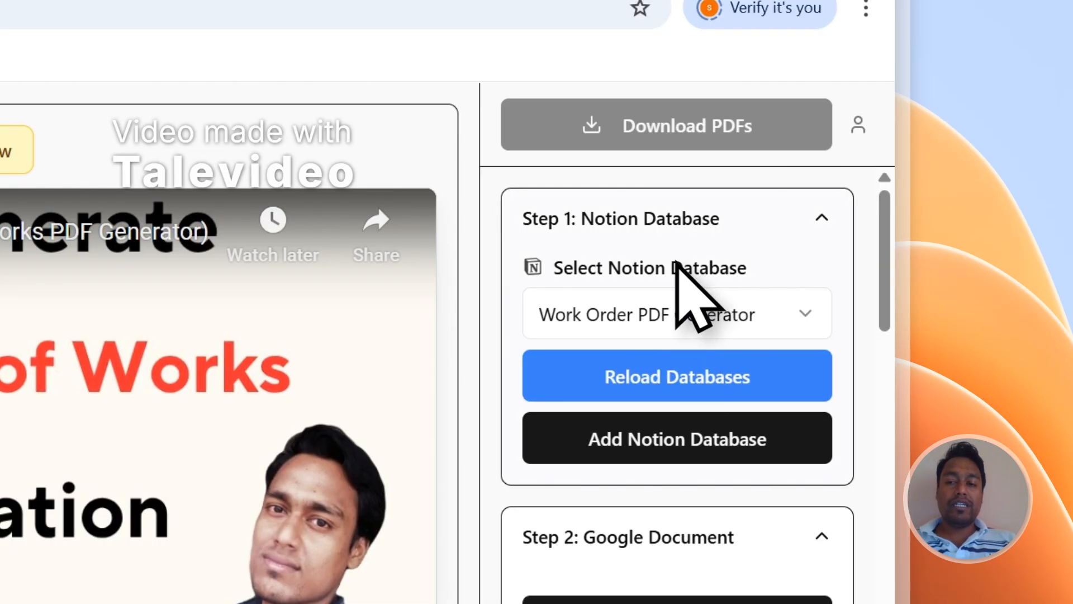
click(675, 378)
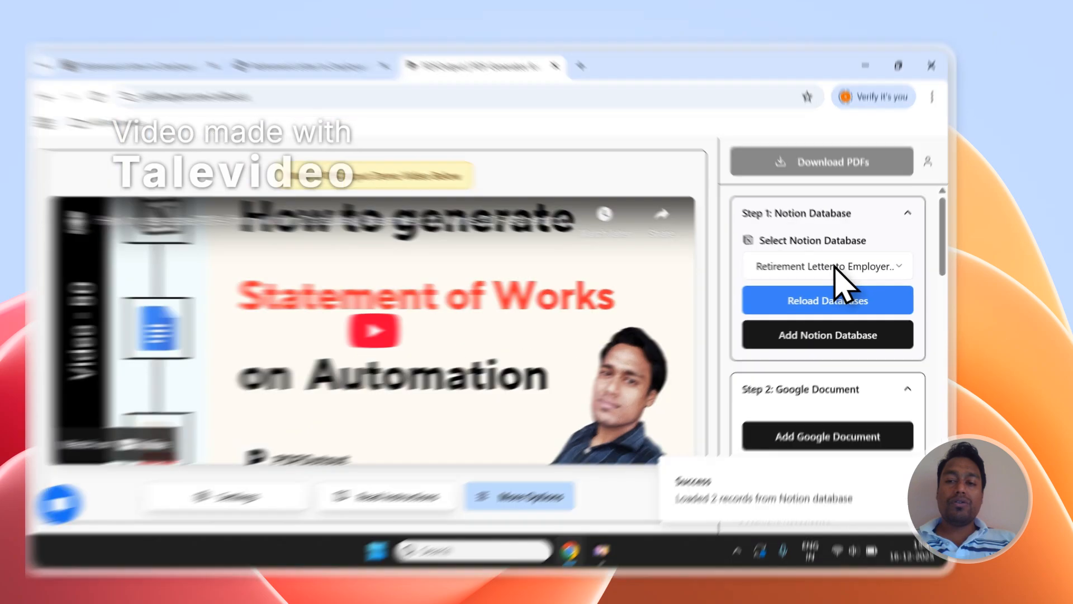
click(845, 264)
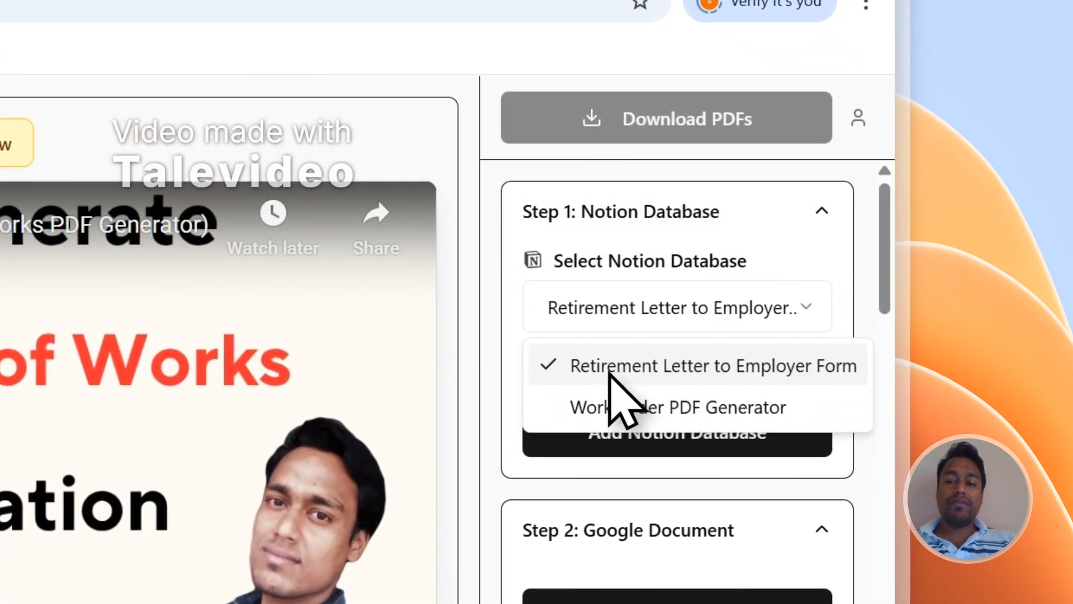
click(611, 380)
Step: Look through the database properties available to copy as placeholders in the Step 3 mapping section
drag(884, 204, 886, 511)
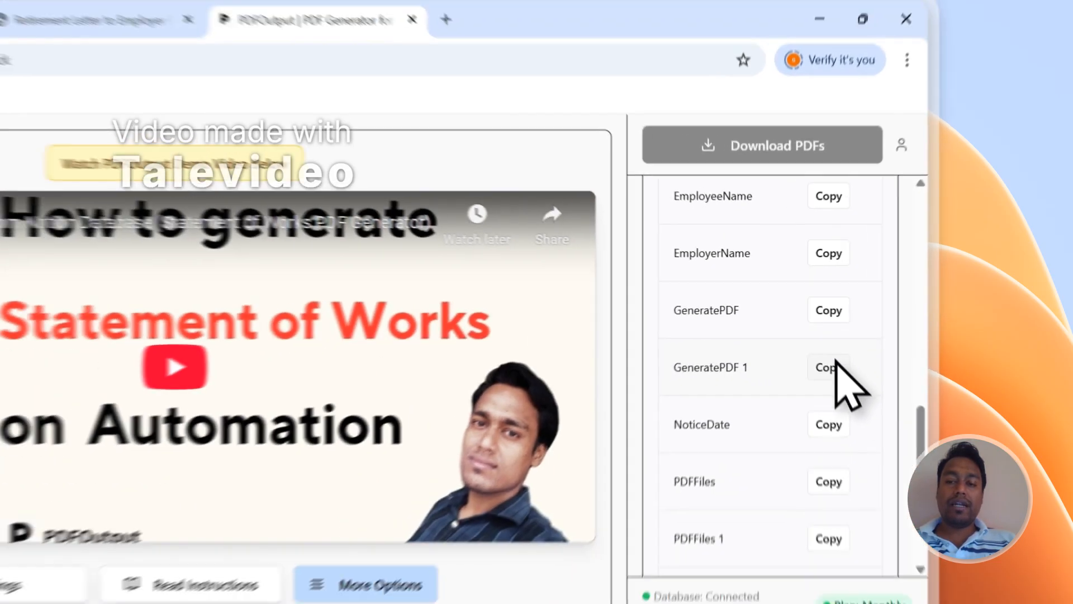
scroll(767, 365, down, 5)
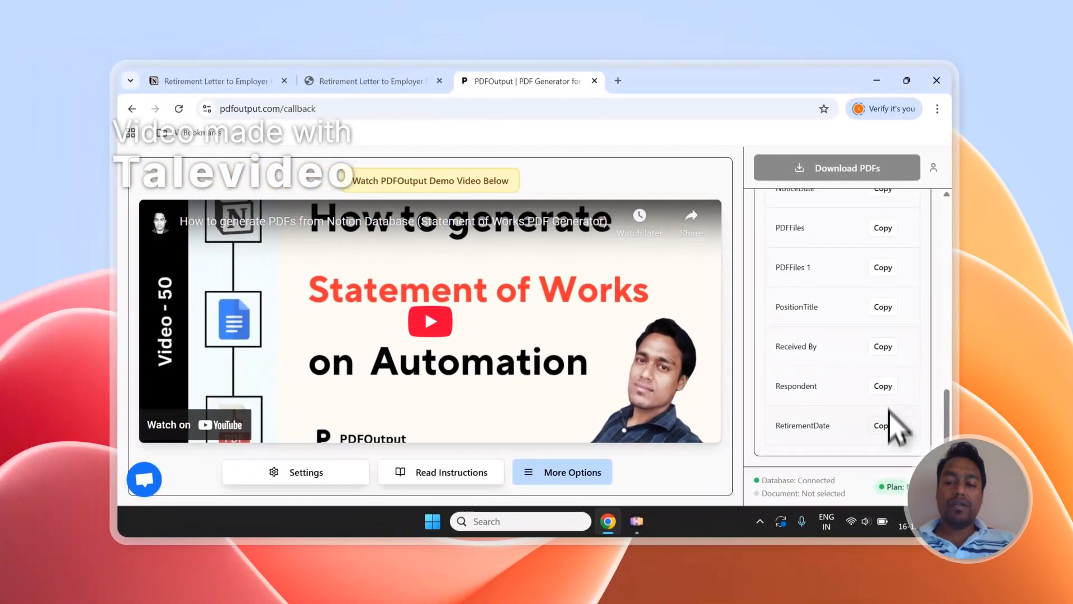
scroll(884, 346, up, 5)
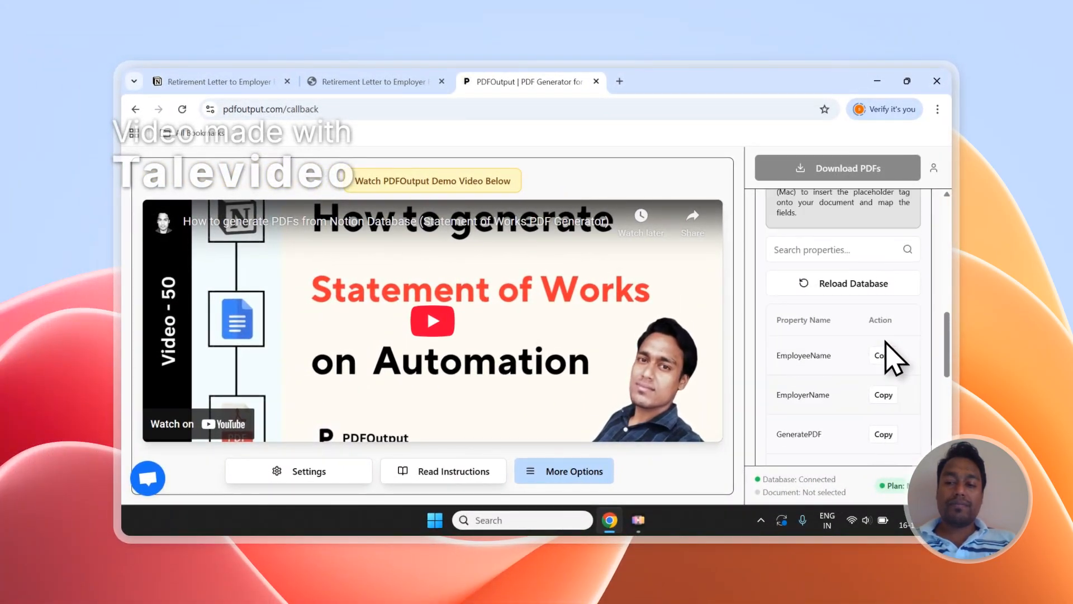
scroll(897, 308, up, 3)
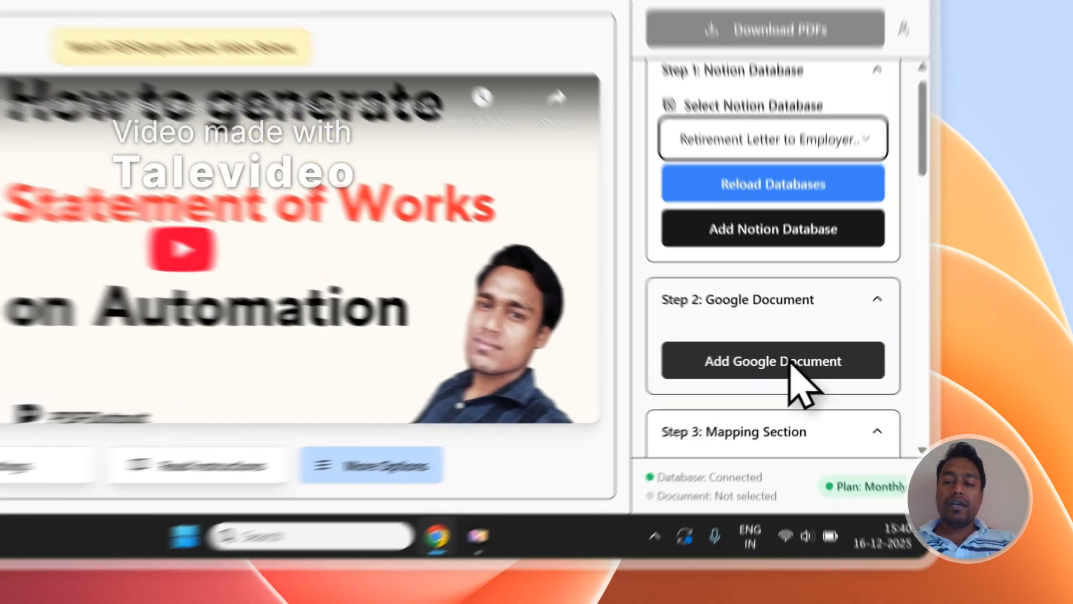
click(858, 397)
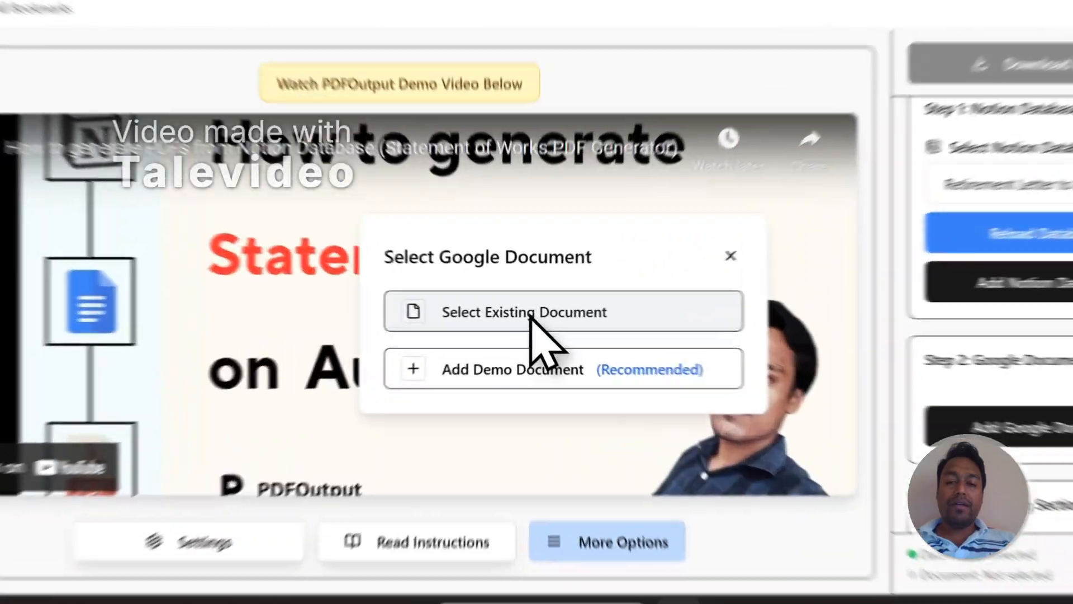
click(515, 327)
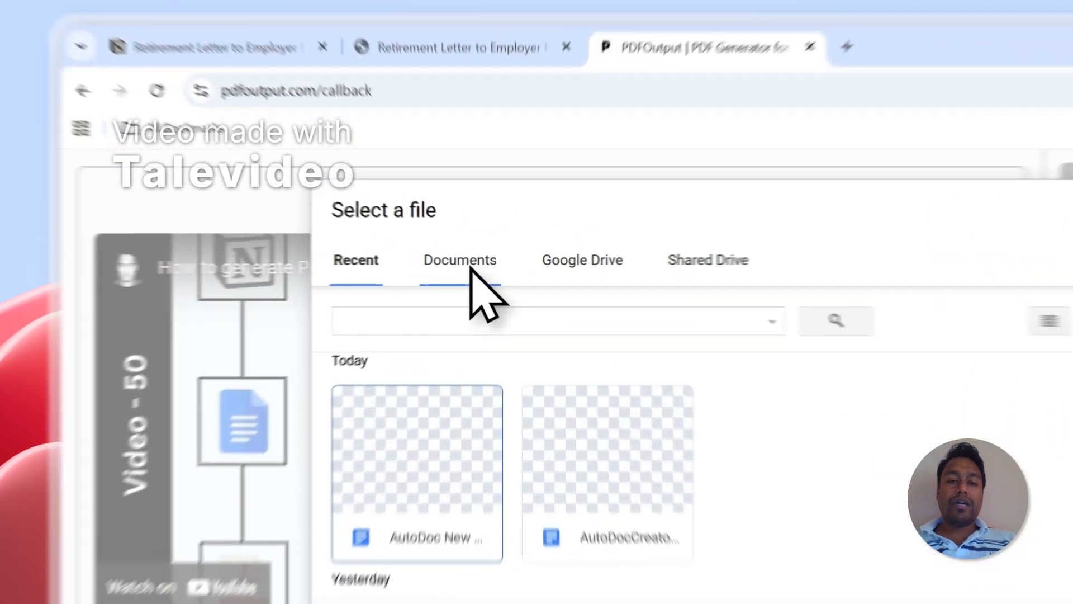
click(391, 221)
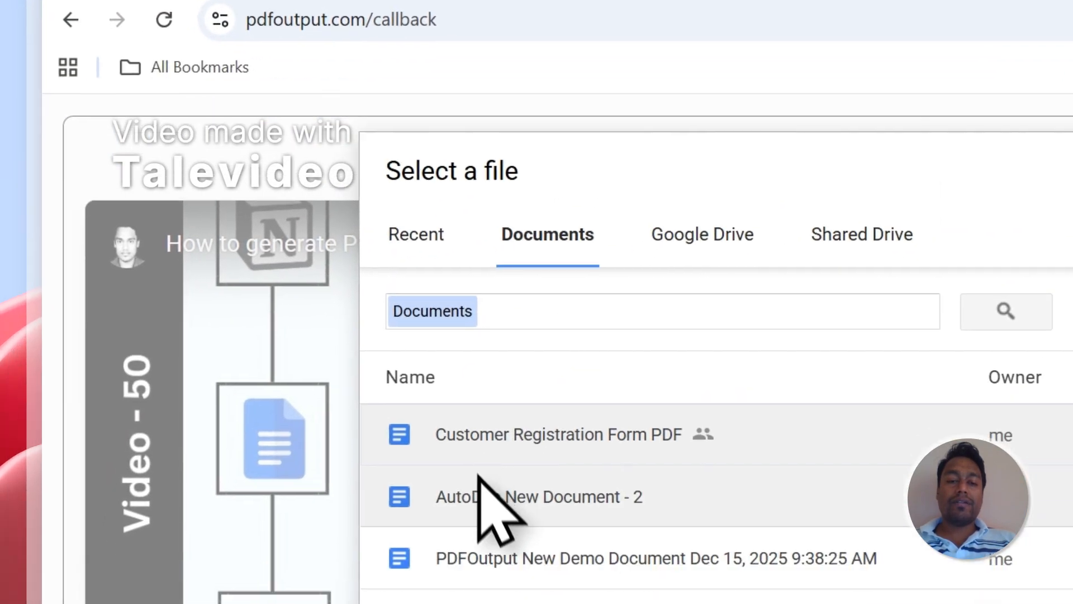
click(469, 553)
click(506, 559)
click(565, 465)
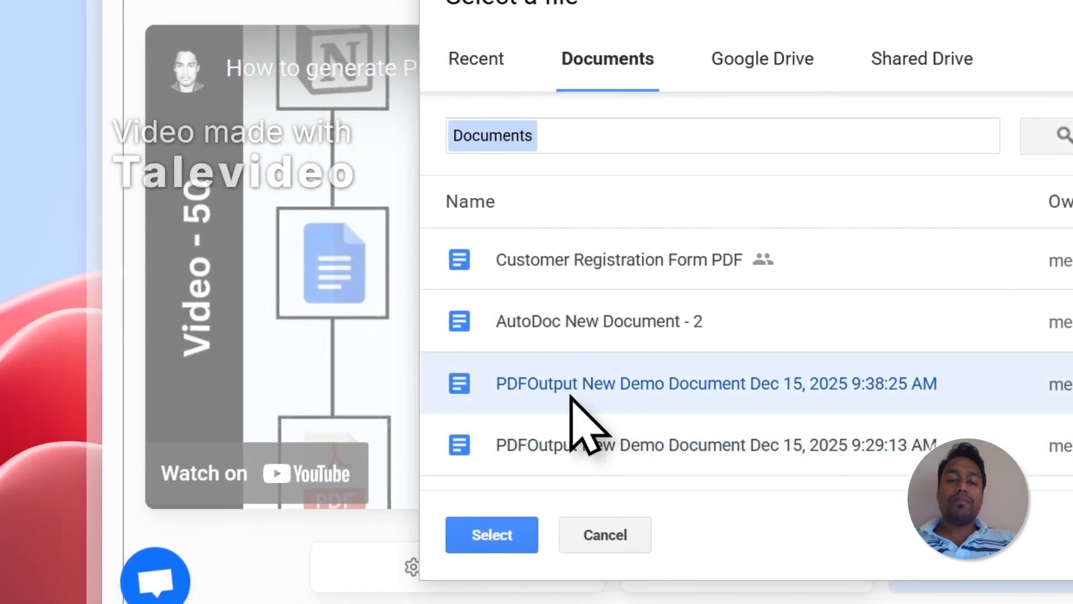
click(566, 337)
click(568, 286)
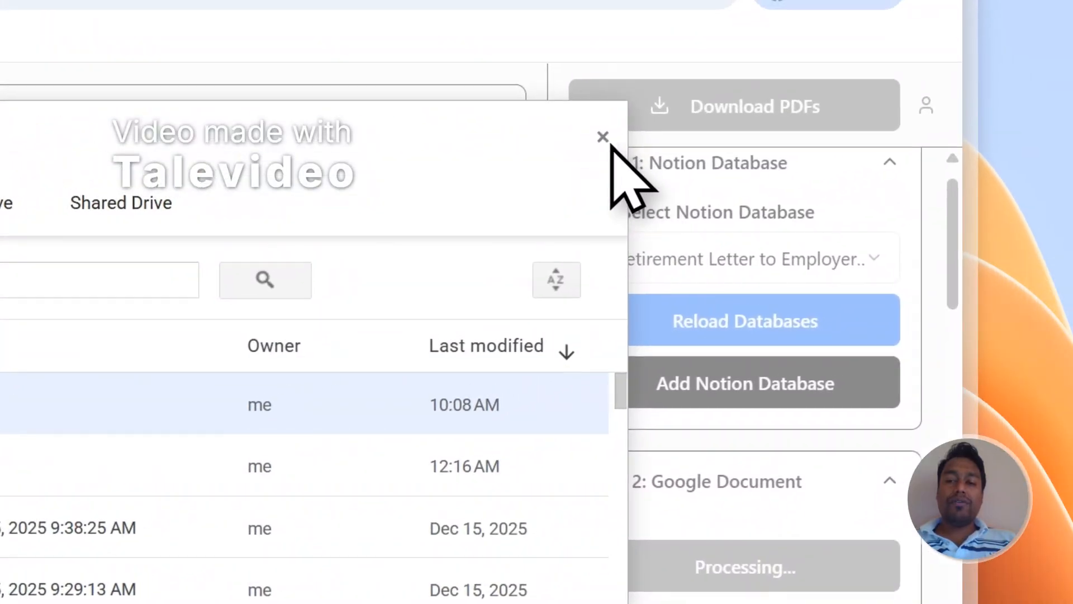
click(609, 142)
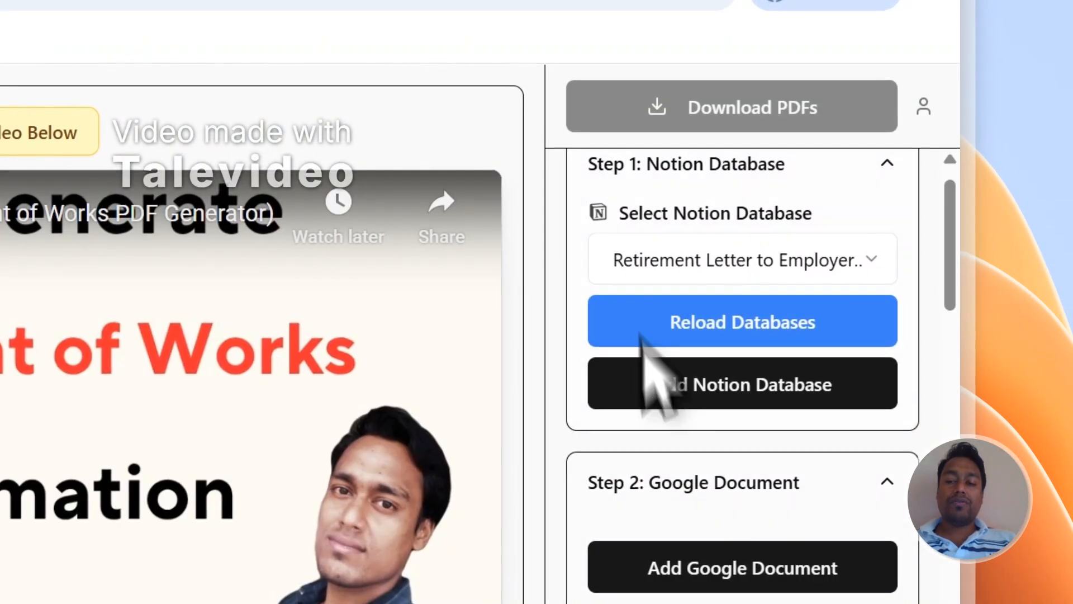
Step: Add the recommended demo Google document and delete the introductory text above its Placeholders heading
click(727, 570)
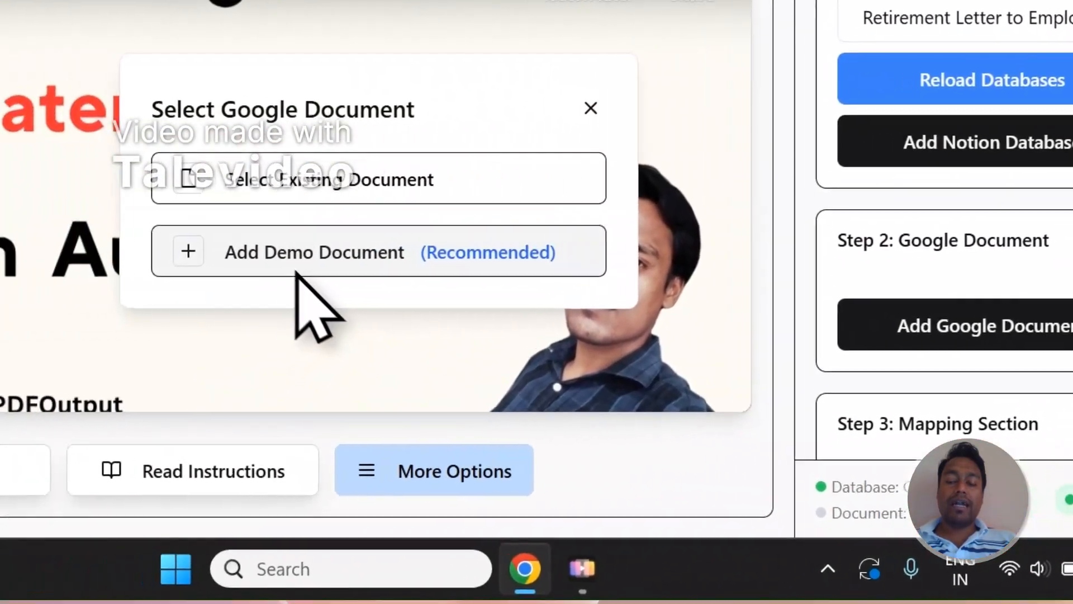
click(296, 273)
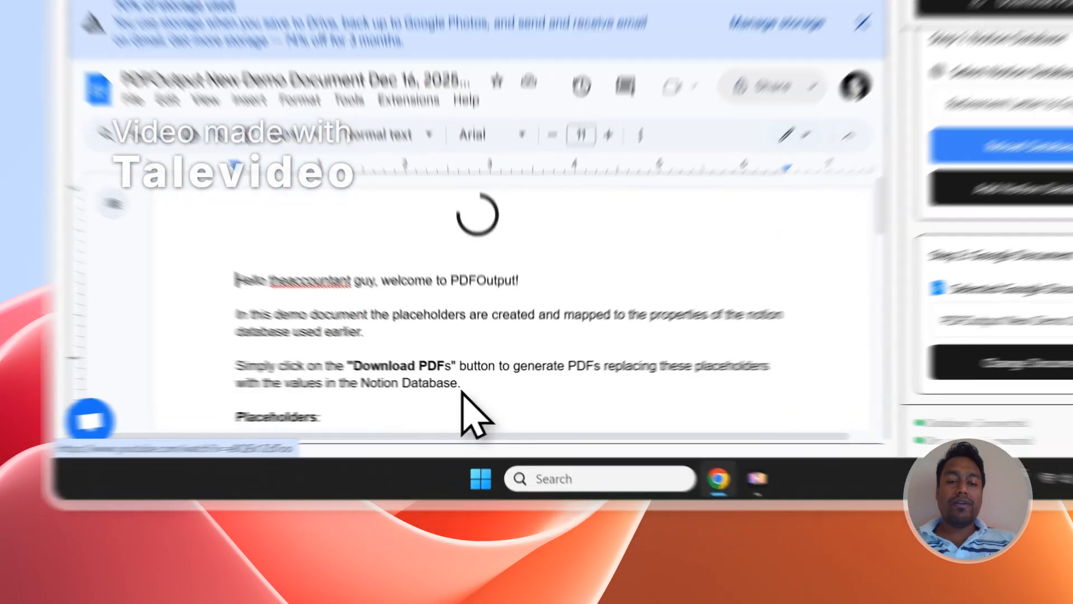
drag(421, 452, 318, 412)
drag(428, 232, 199, 103)
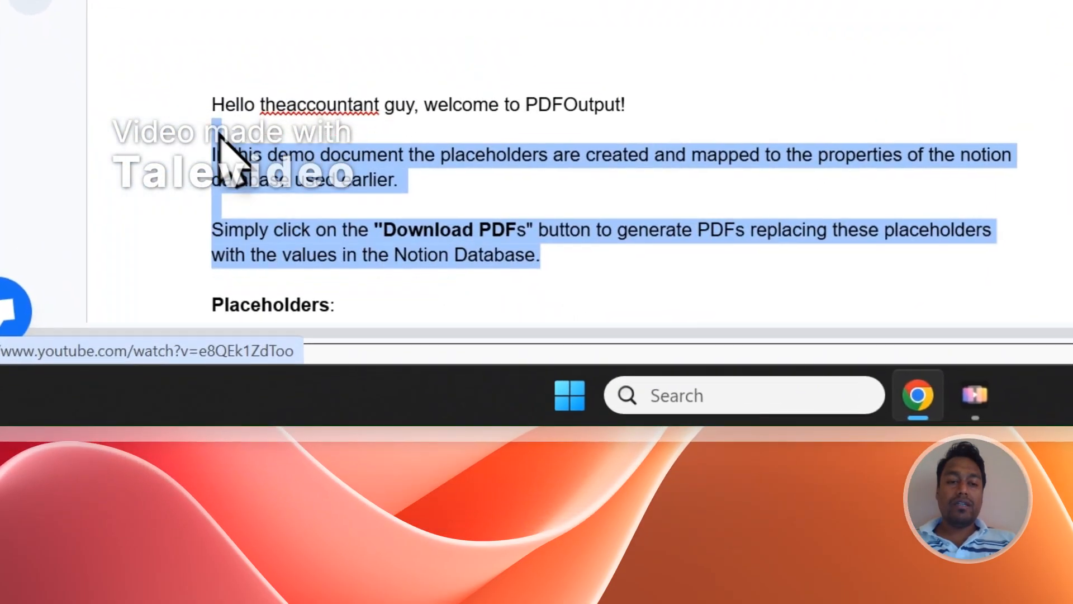
key(BackSpace)
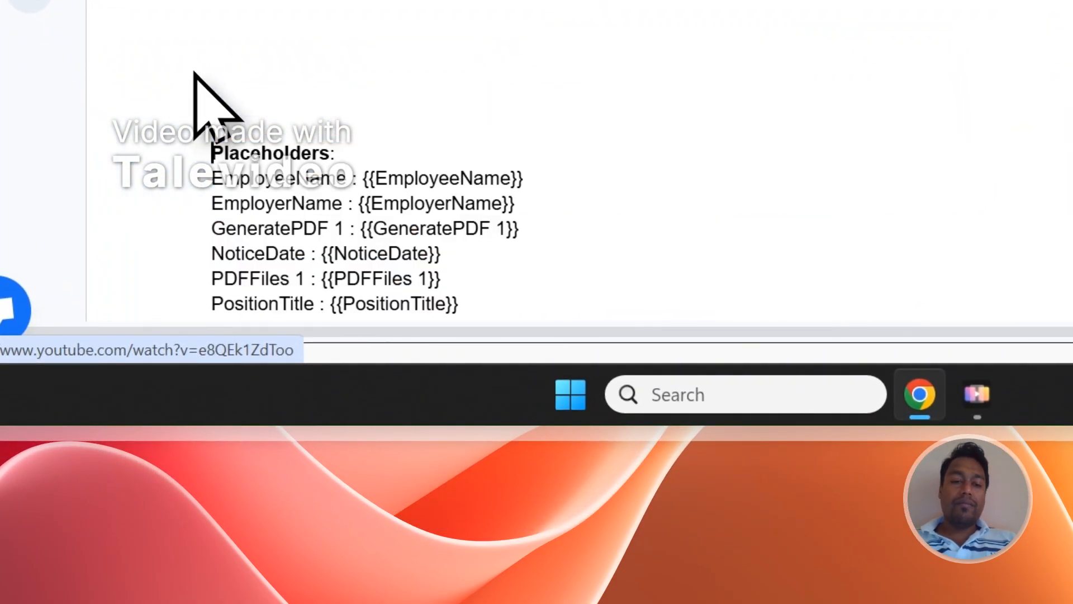
key(BackSpace)
key(BackSpace)
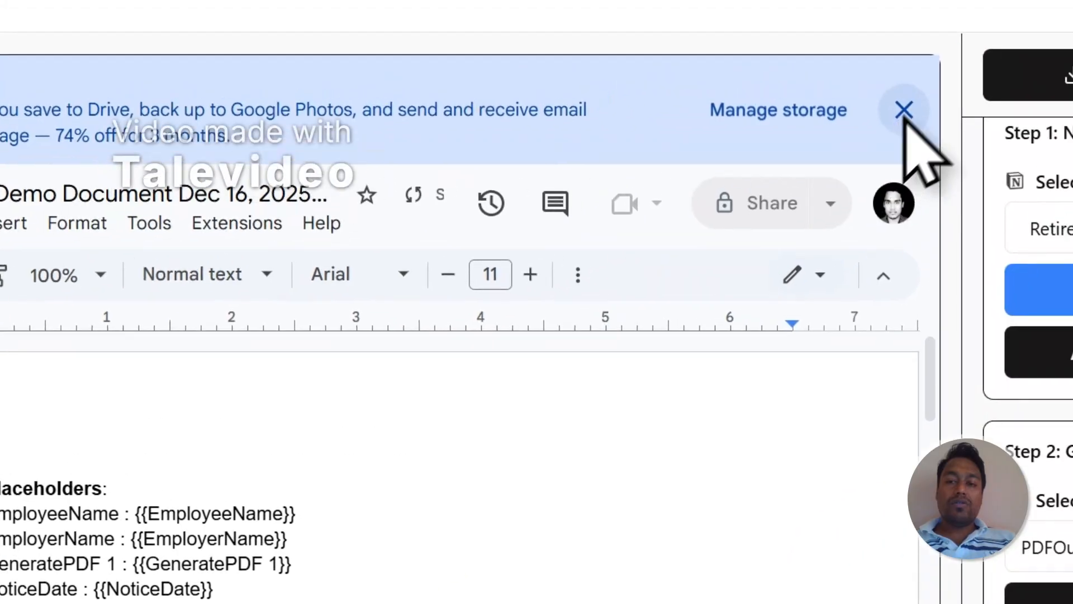
Step: Dismiss the storage notice and delete the GeneratePDF 1 placeholder line from the demo document
click(905, 109)
scroll(177, 459, down, 2)
scroll(177, 460, up, 3)
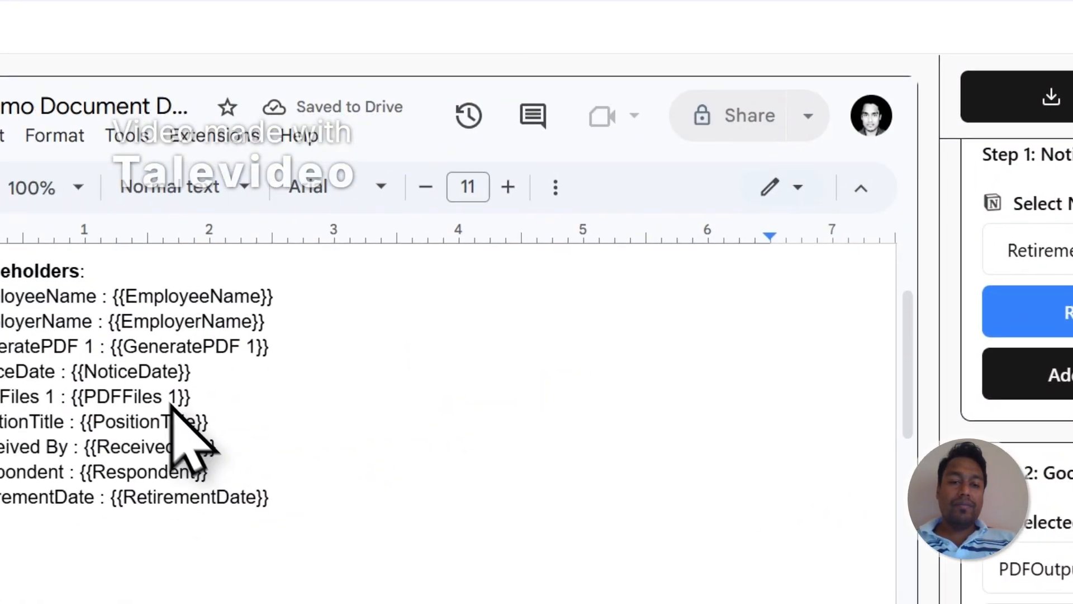
click(77, 316)
drag(491, 216, 652, 207)
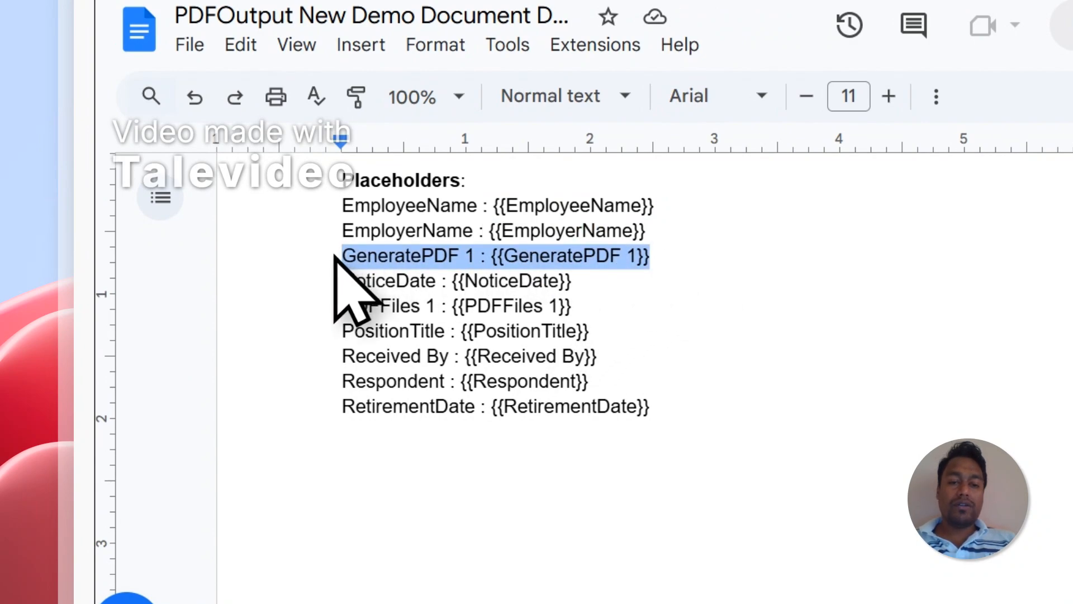
key(BackSpace)
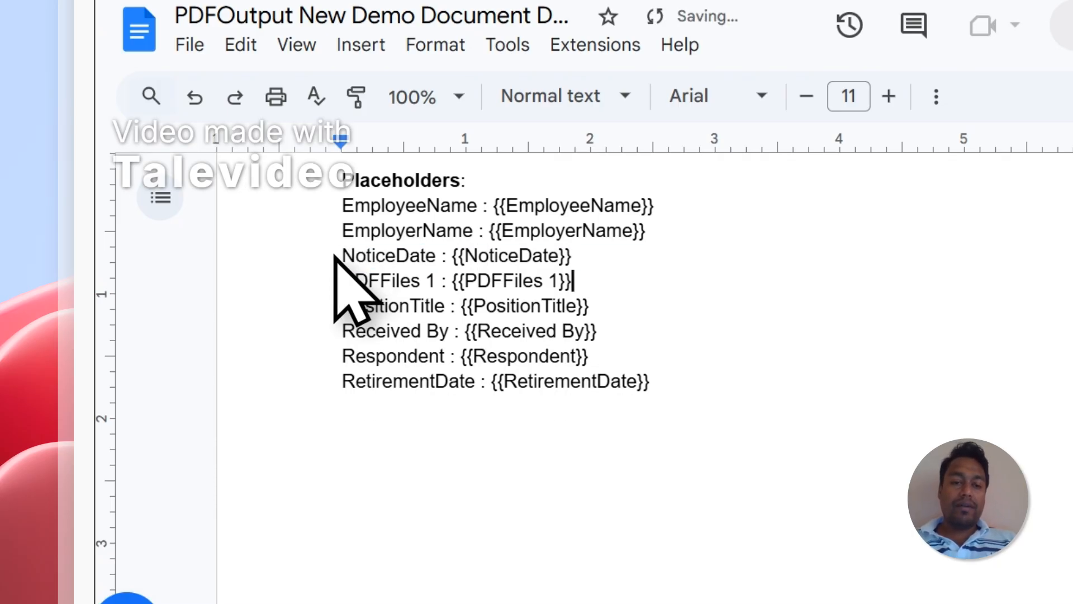
Step: Delete the PDFFiles 1 placeholder line from the demo document
key(ctrl+shift+Left)
key(ctrl+shift+Left)
key(ctrl+shift+Left)
key(ctrl+shift+Left)
key(ctrl+shift+Left)
key(ctrl+shift+Left)
key(ctrl+shift+Left)
key(BackSpace)
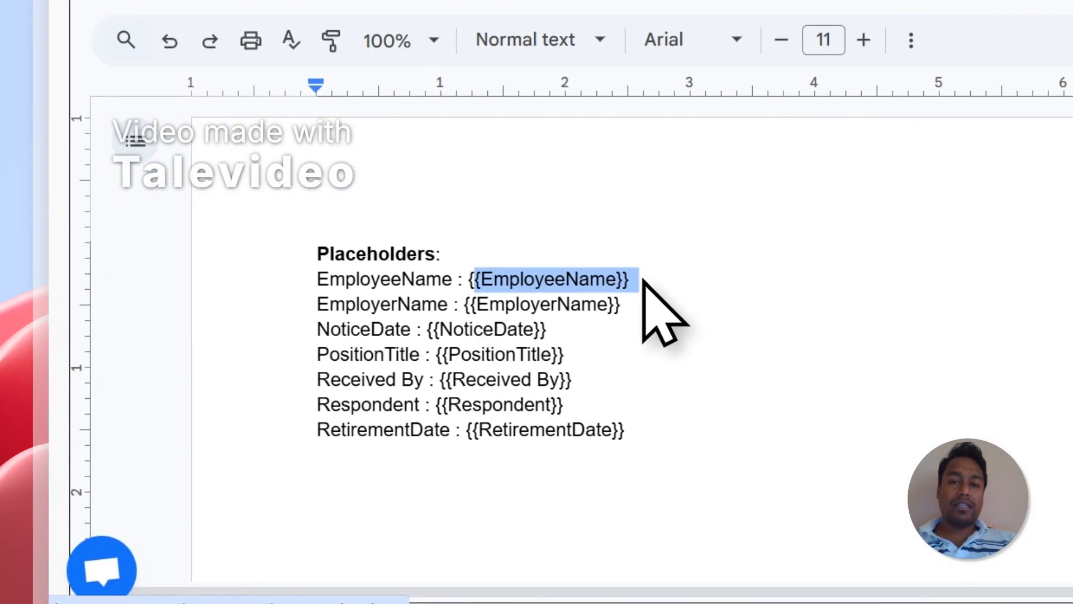
Step: Compare the demo document's placeholders, such as {{EmployeeName}}, with the matching property columns and response rows in the Notion database
click(511, 53)
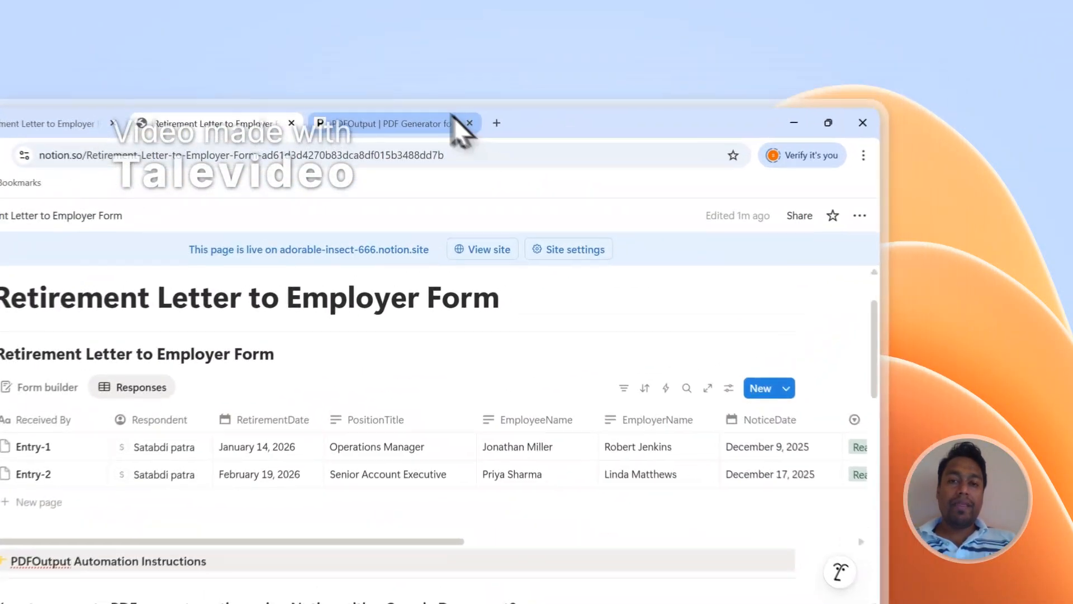
click(576, 81)
click(481, 342)
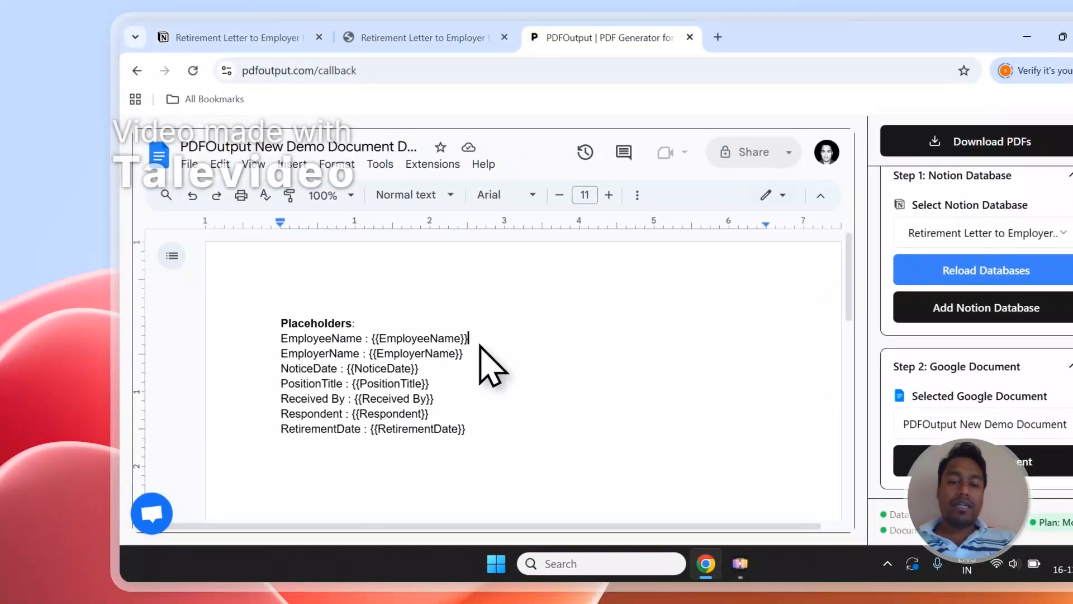
drag(479, 345, 463, 343)
click(425, 37)
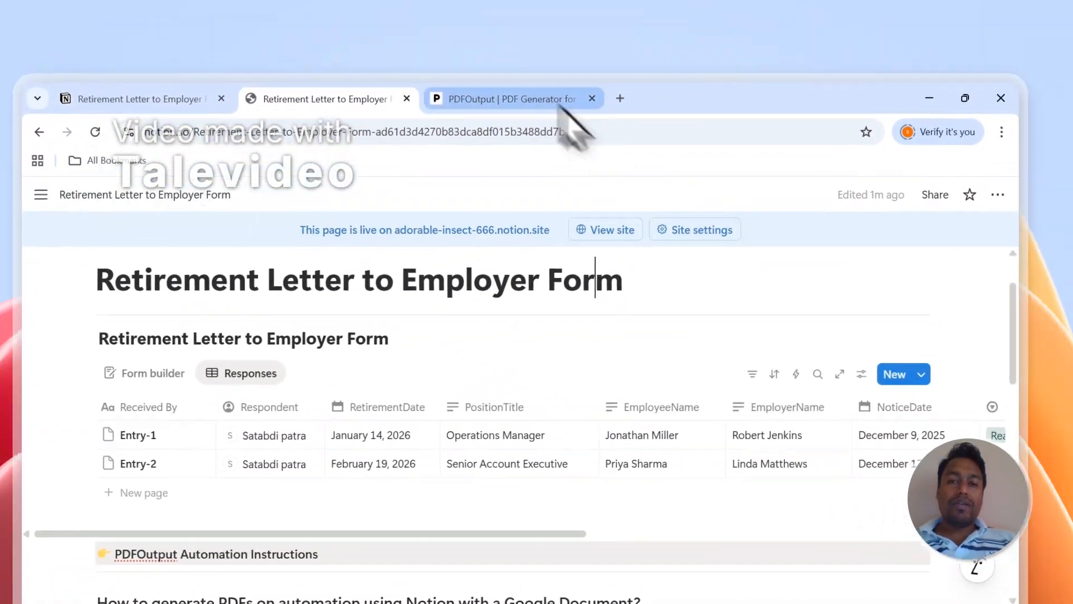
click(592, 50)
click(434, 426)
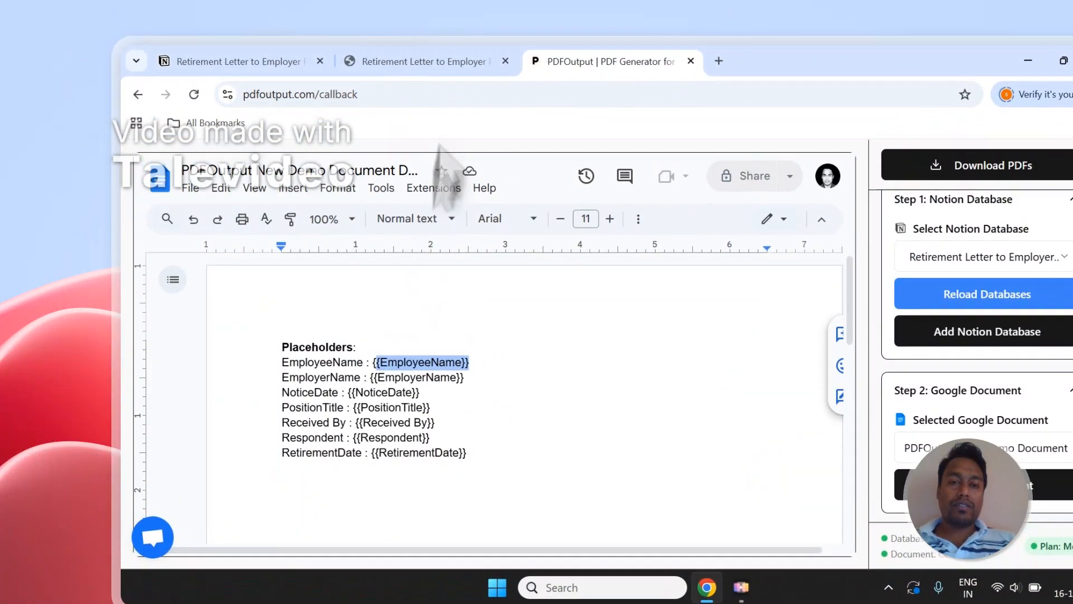
click(425, 35)
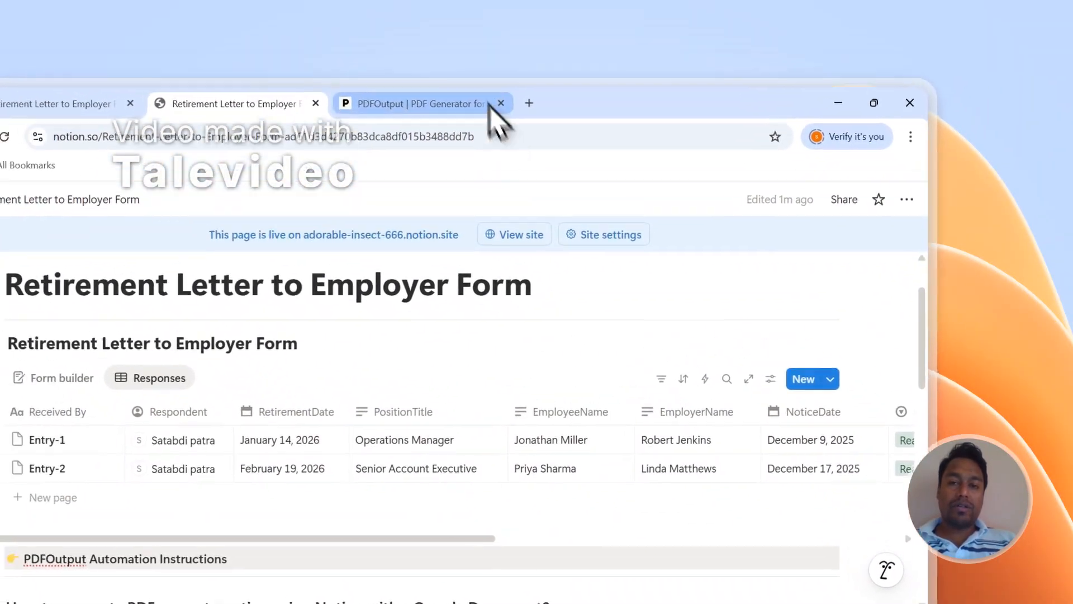
click(417, 37)
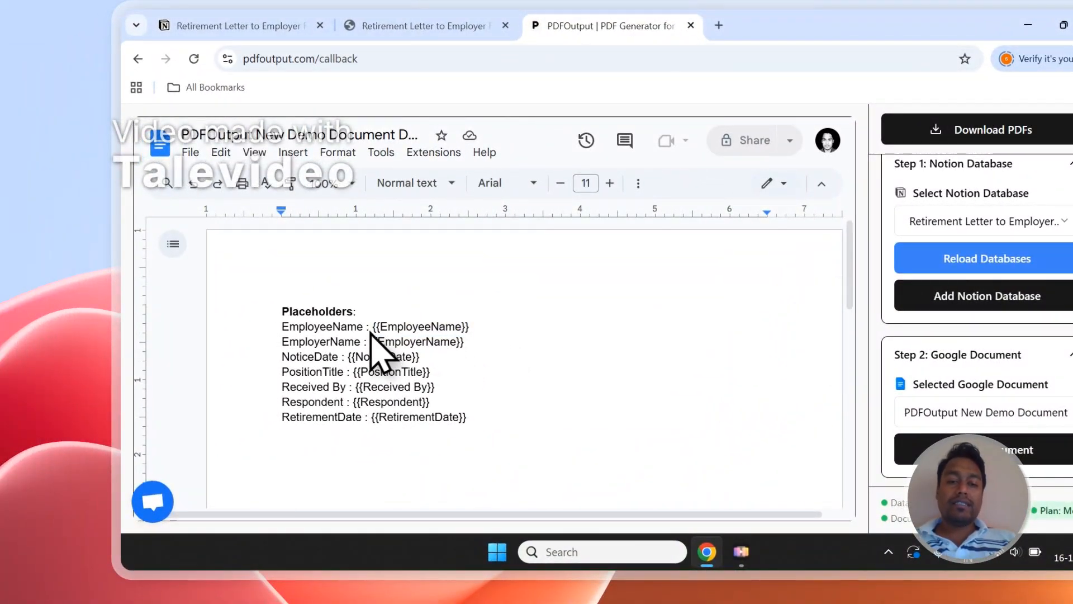
click(408, 25)
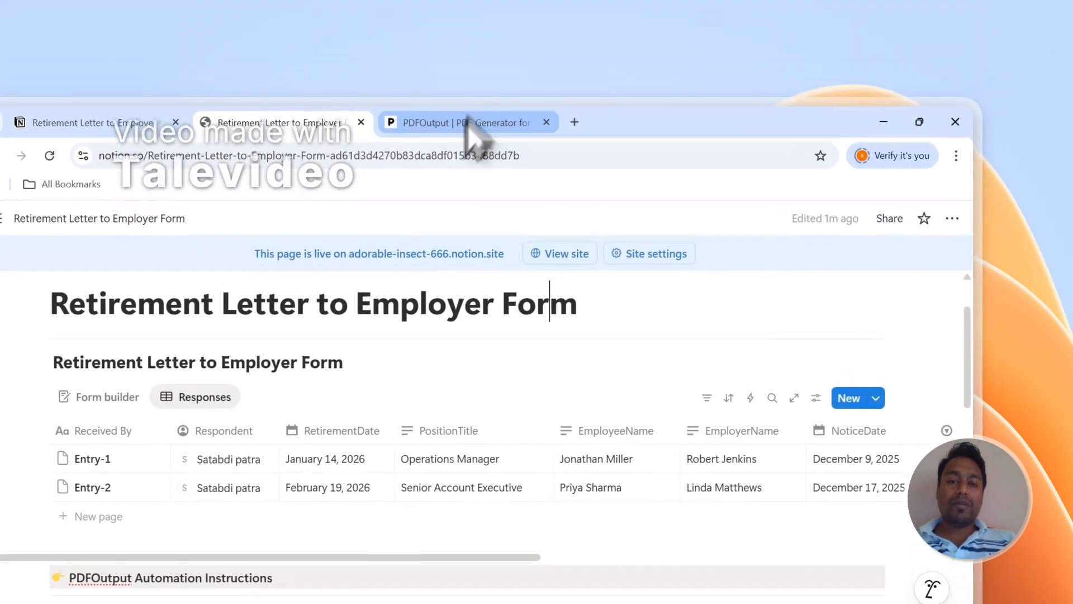
click(476, 26)
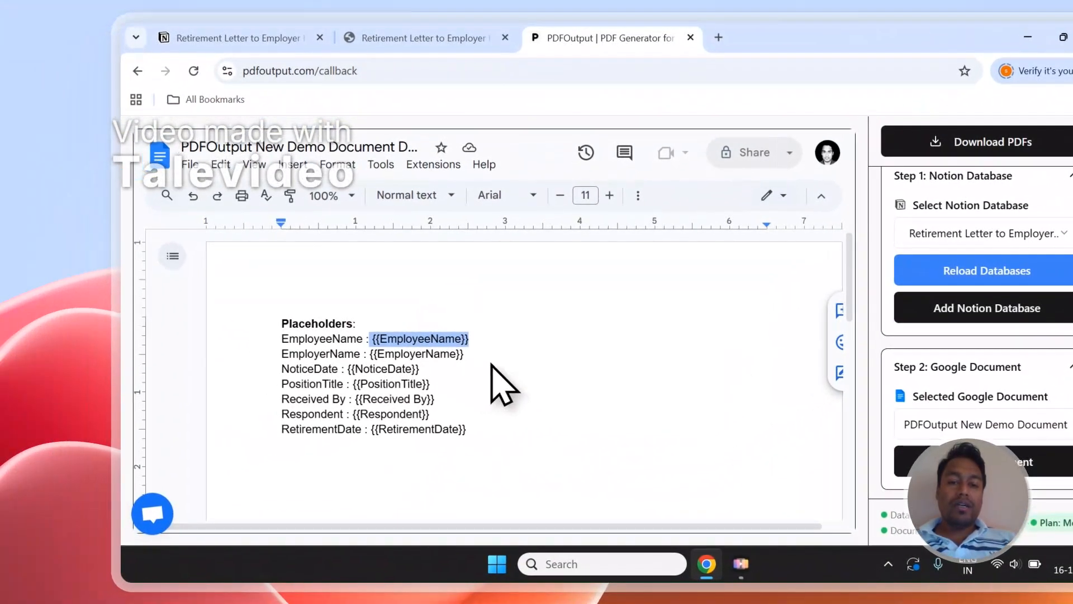
click(412, 38)
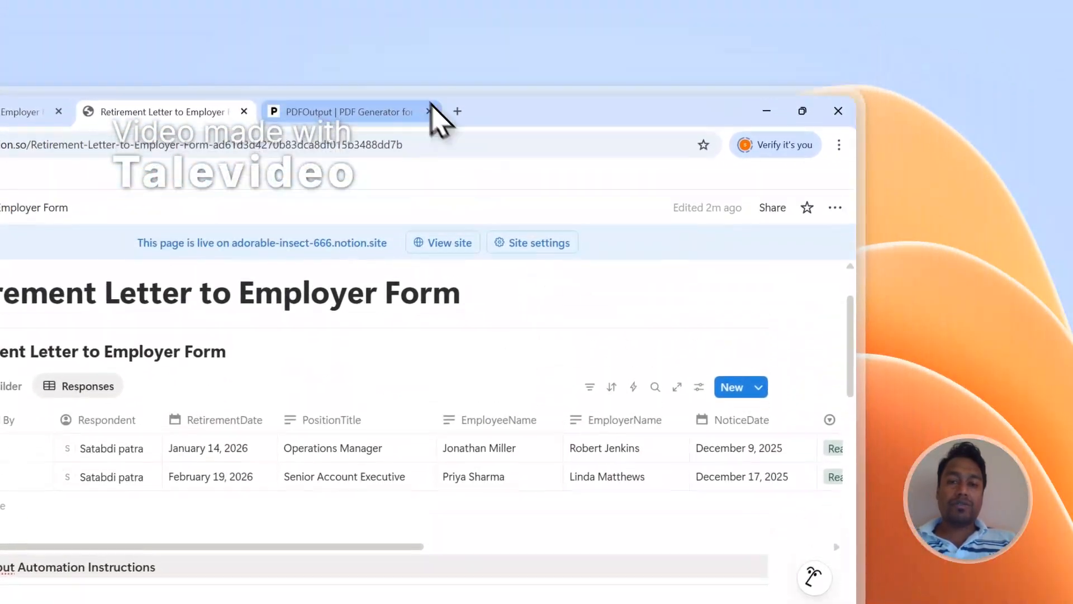
Step: Return to PDFOutput, copy the NoticeDate placeholder and add the line "Date - {{NoticeDate}}" below the document's placeholder list
click(419, 28)
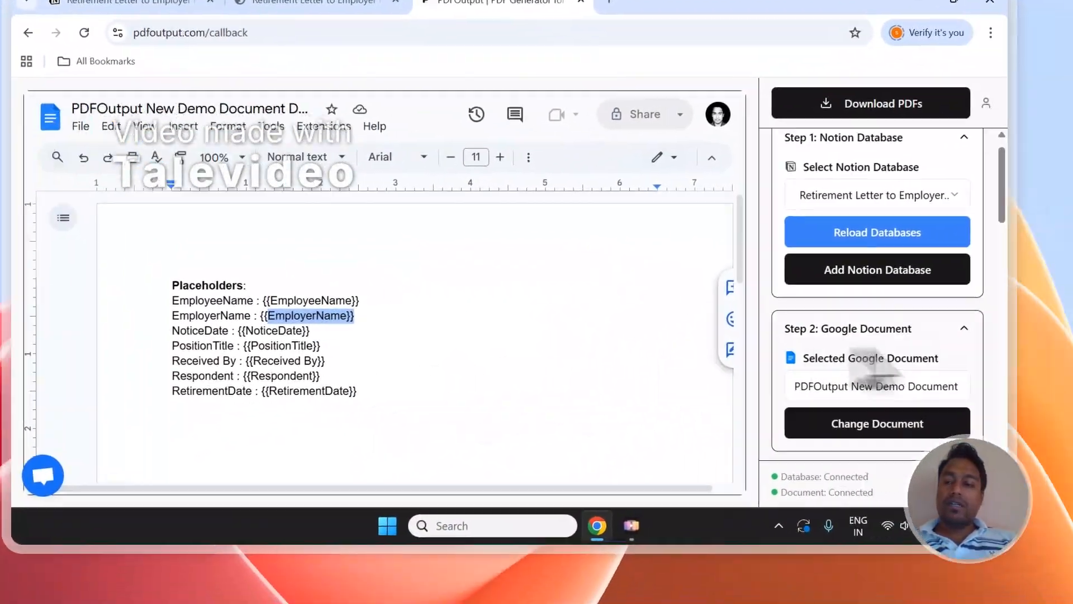
scroll(1029, 363, down, 10)
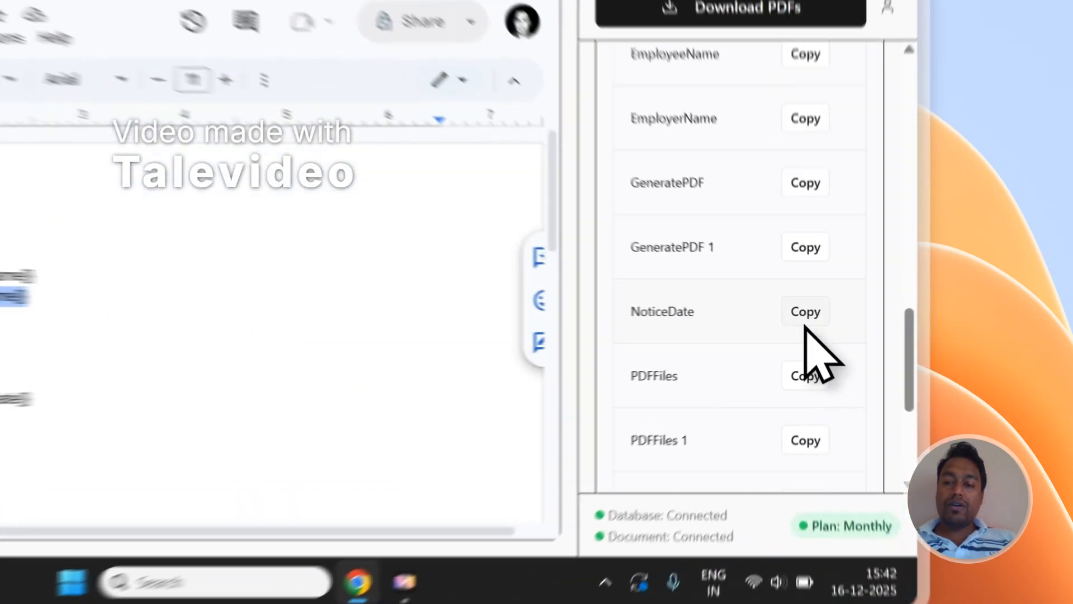
click(883, 354)
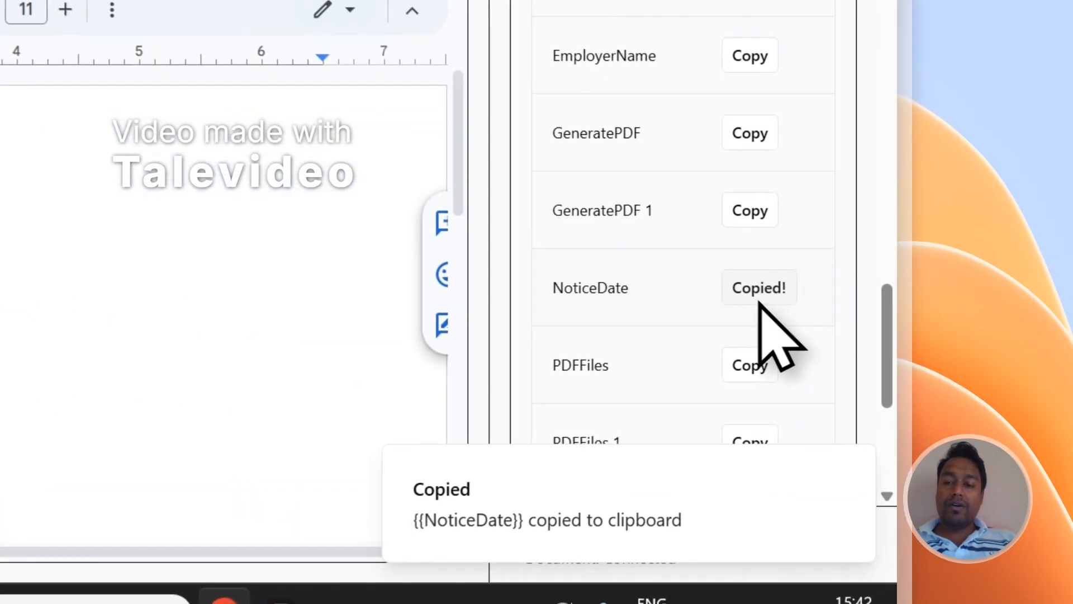
text(Date)
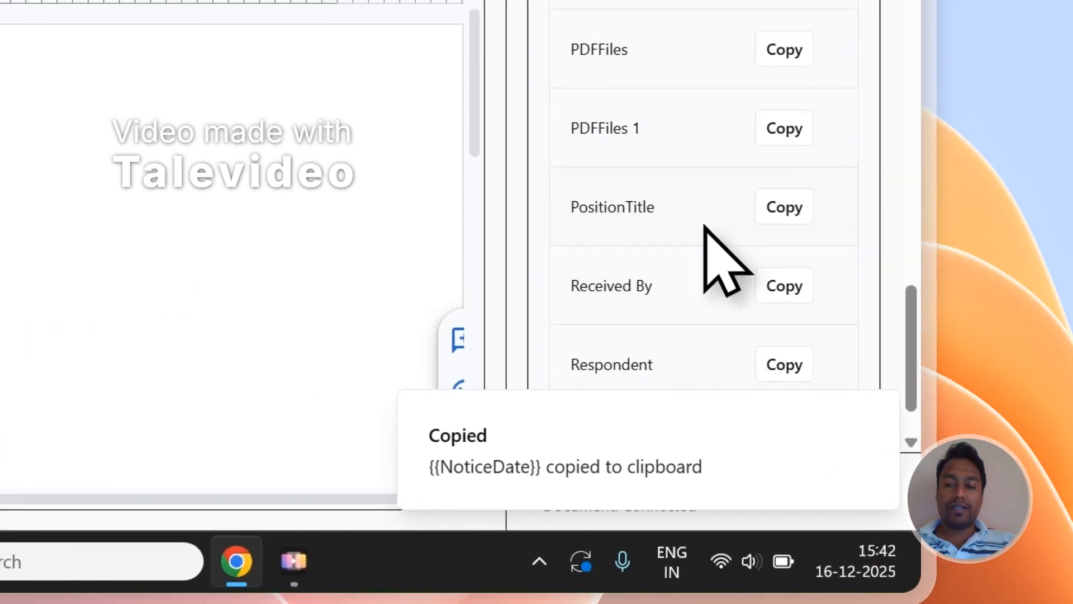
Step: Copy the PositionTitle placeholder and insert {{PositionTitle}} on its own line below the date line
click(754, 215)
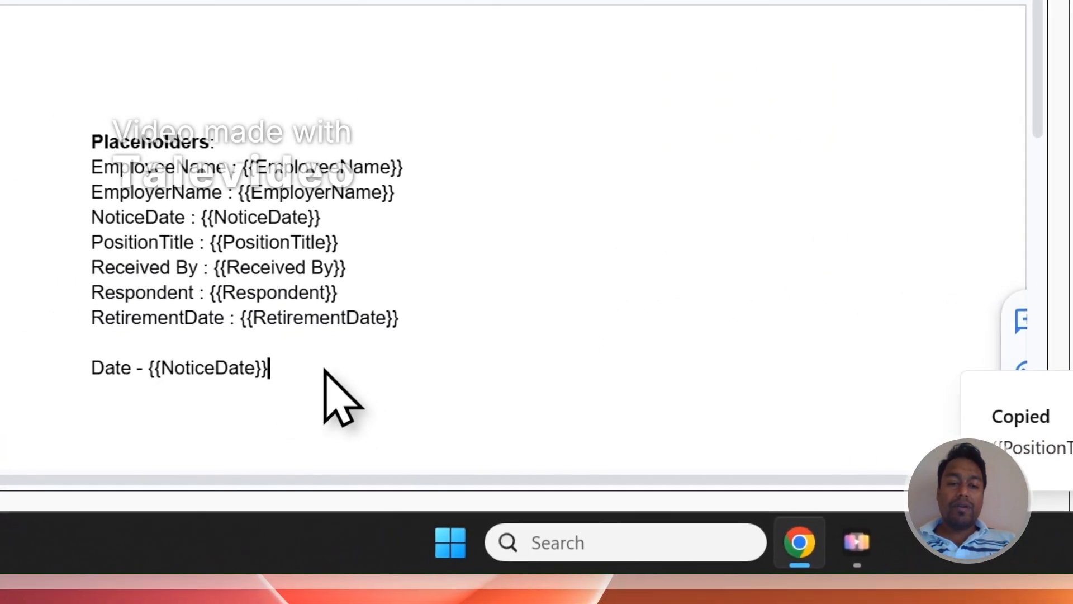
key(Return)
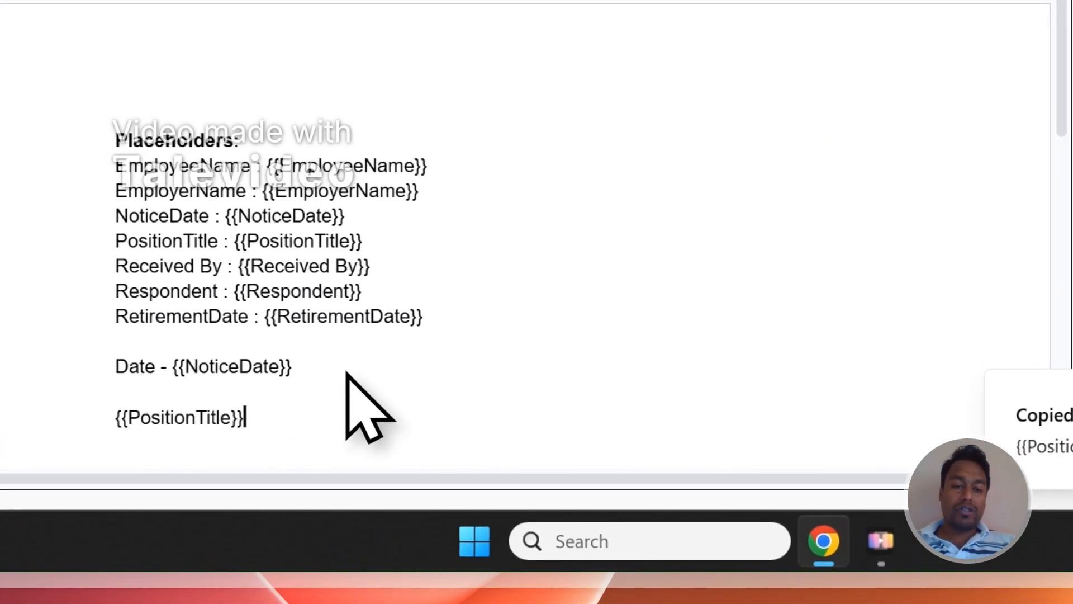
drag(190, 395, 120, 375)
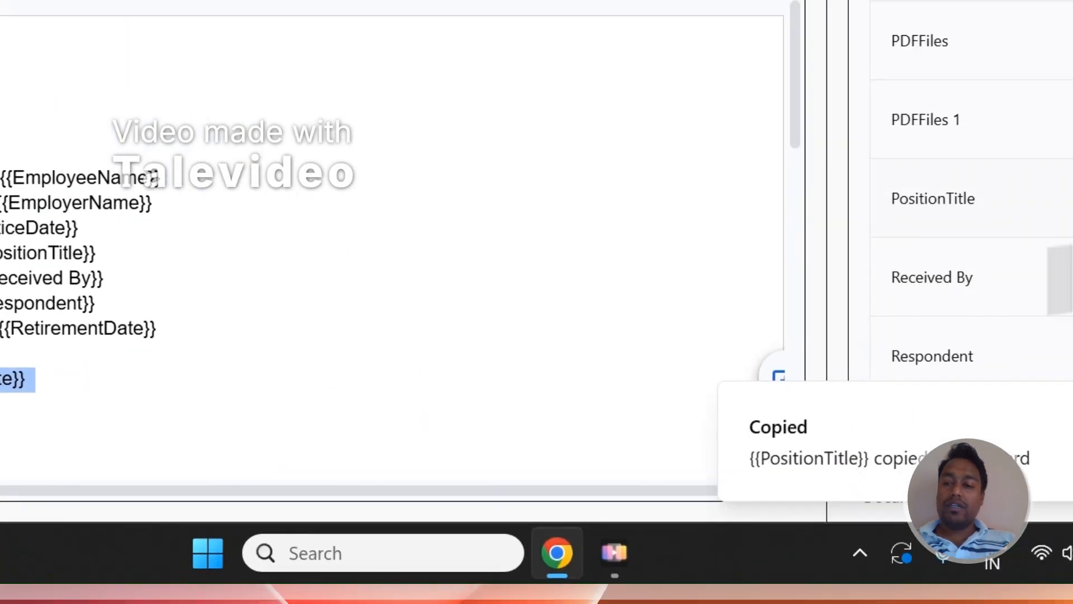
scroll(814, 287, up, 10)
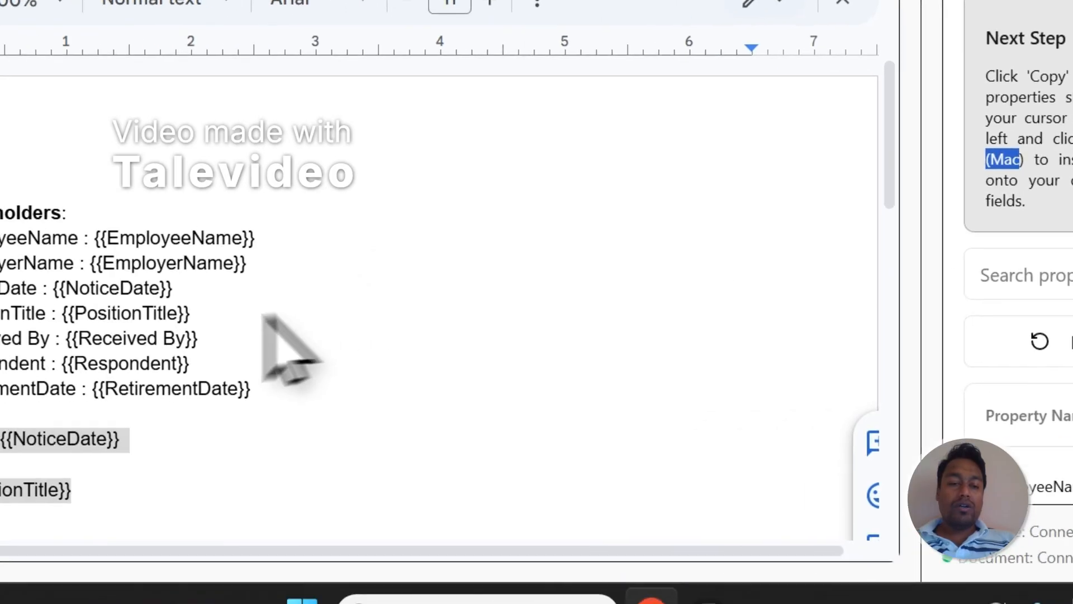
click(168, 433)
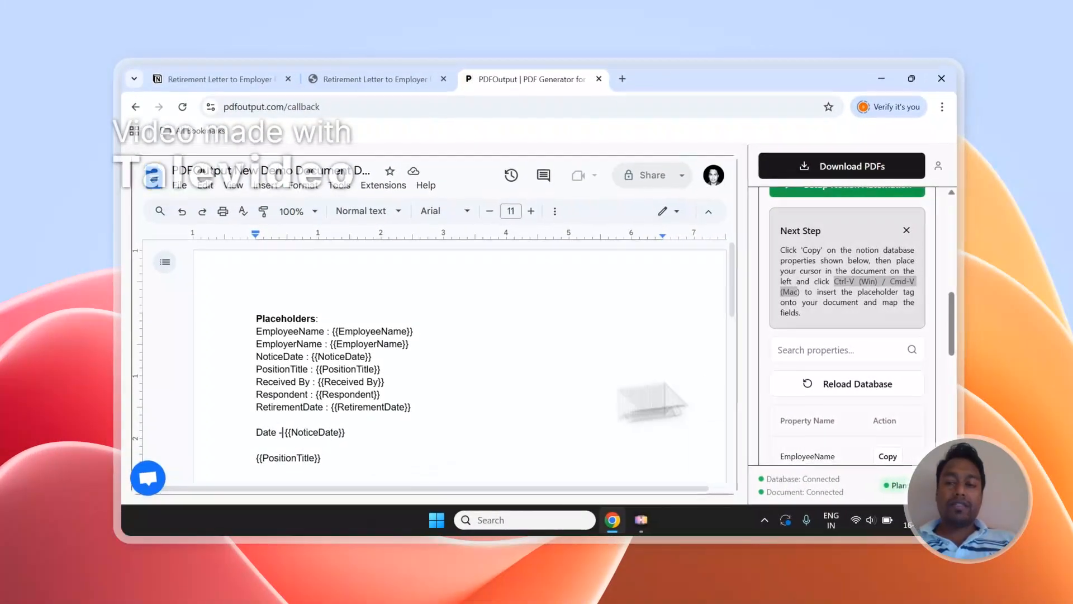
Step: Check the Notion property columns, set the PDF file name to EmployerName and start generating the PDFs
scroll(847, 374, up, 5)
scroll(857, 347, down, 3)
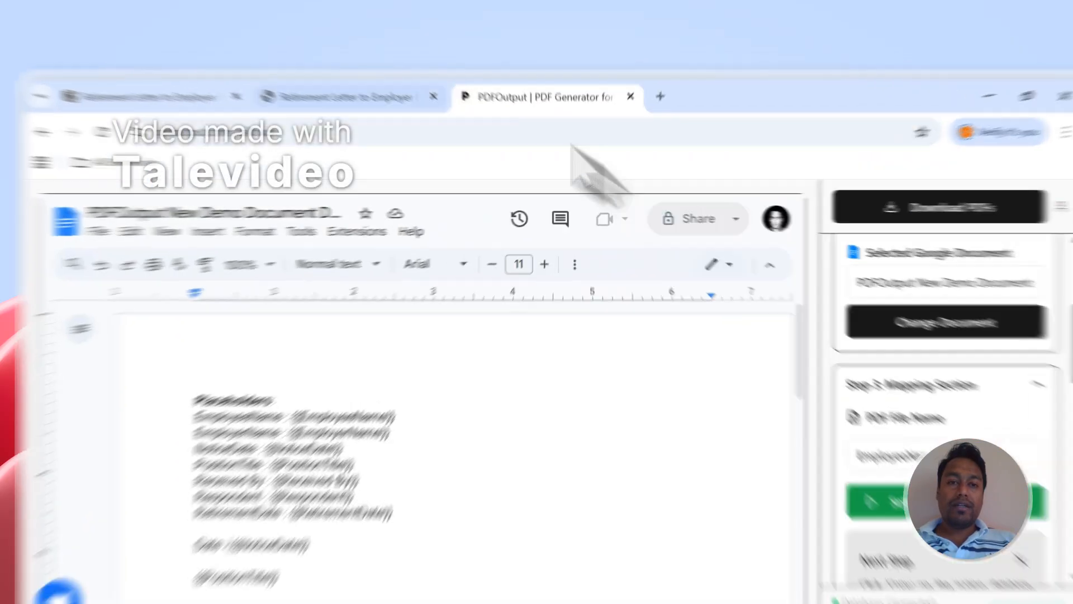
click(391, 82)
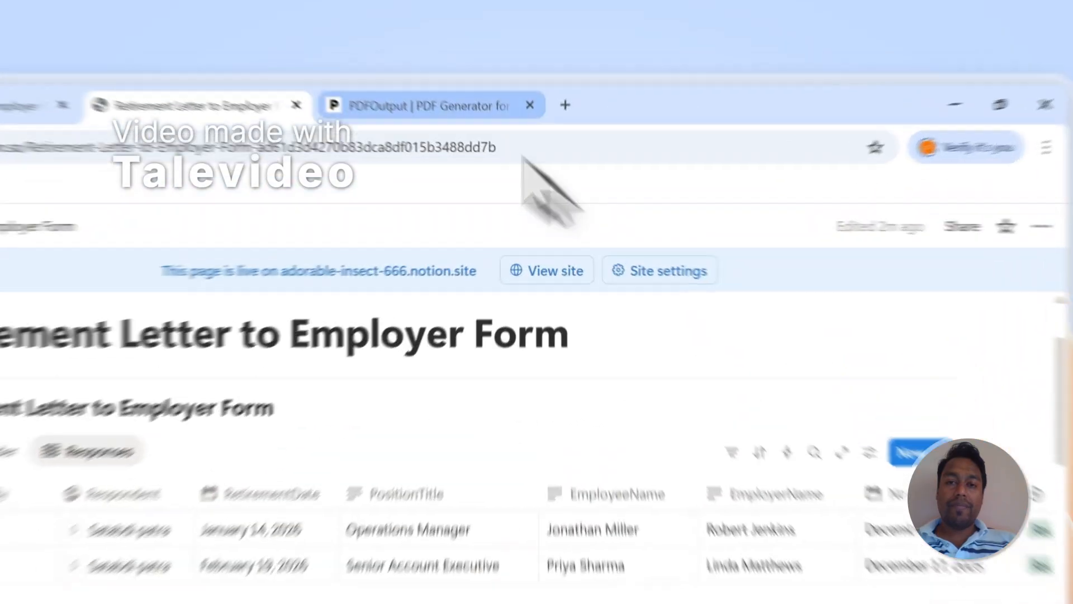
click(523, 81)
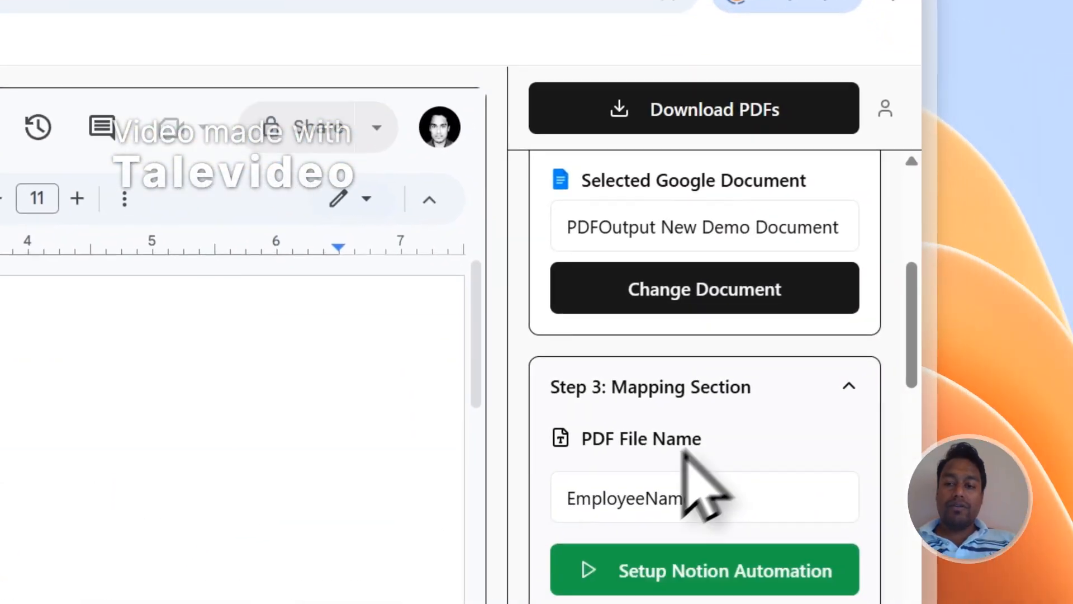
click(612, 391)
click(643, 184)
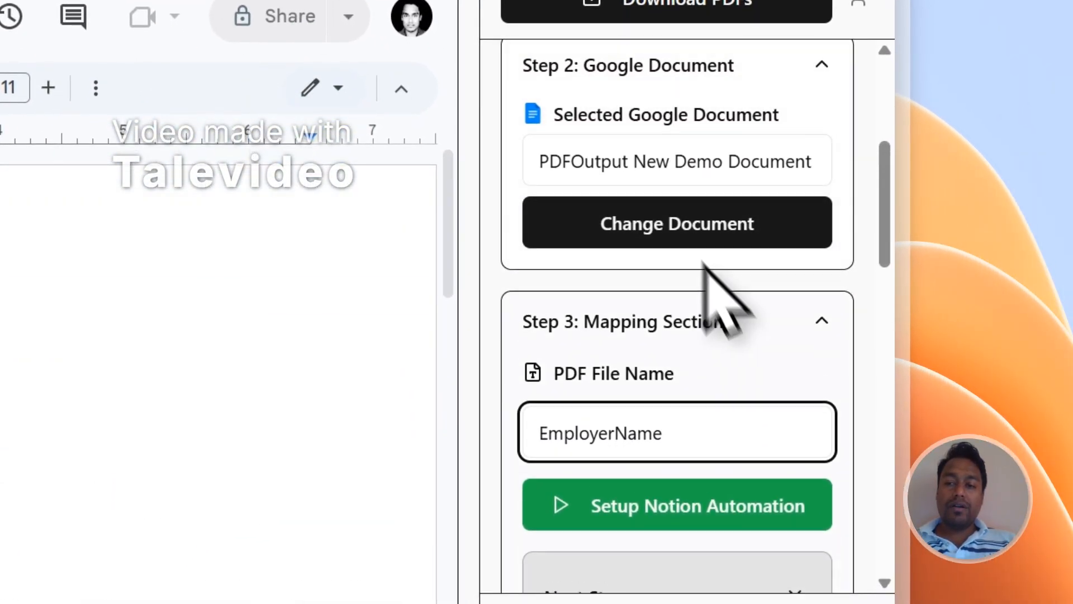
scroll(705, 266, up, 5)
click(660, 11)
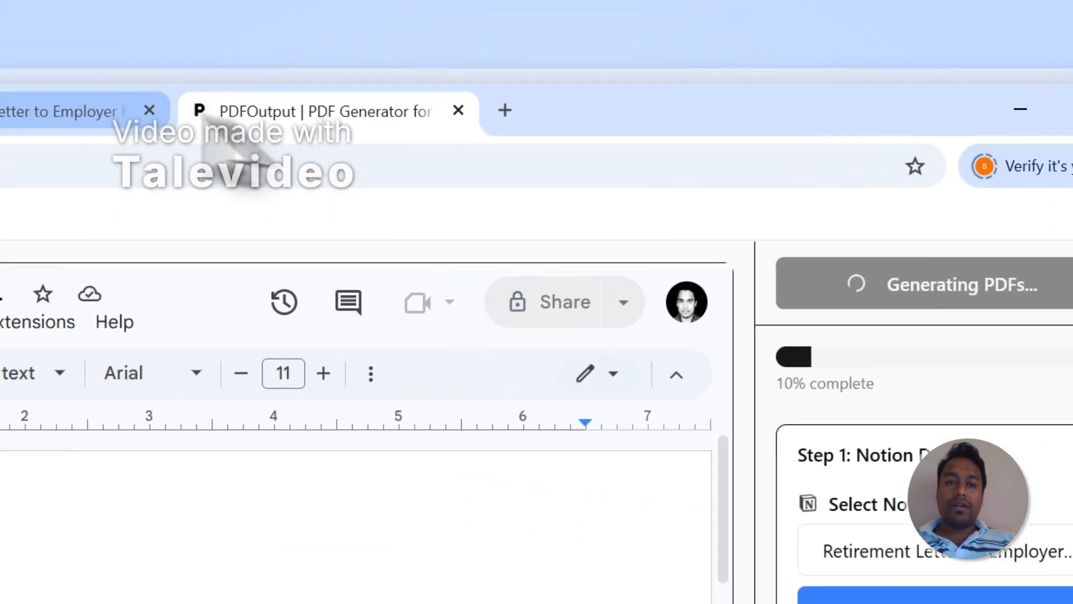
Step: In the Notion responses table, move the PDFFiles column directly after GeneratePDF
click(95, 110)
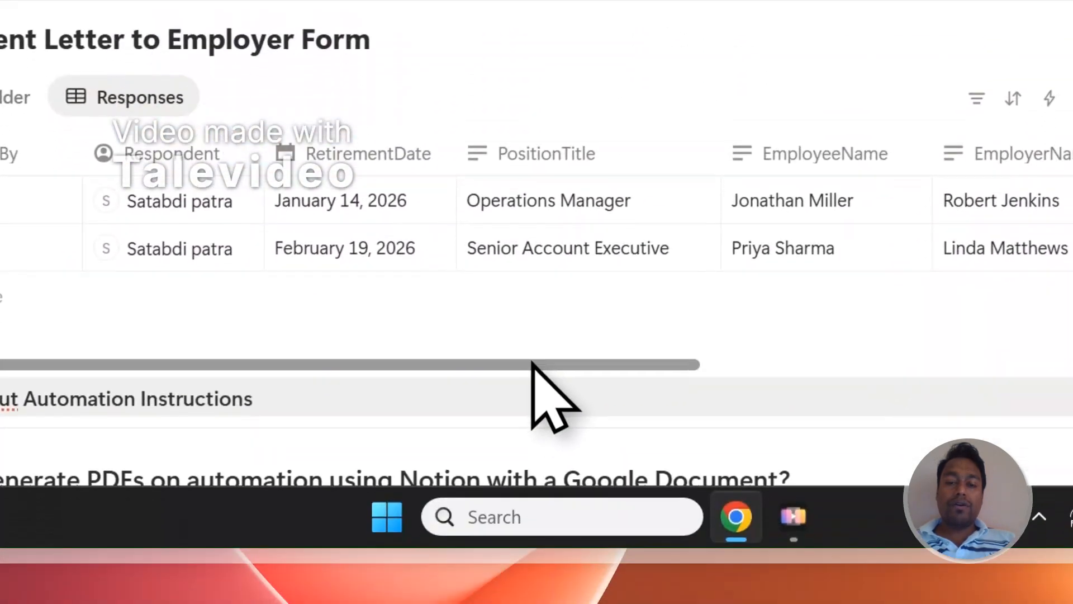
drag(533, 365, 1071, 366)
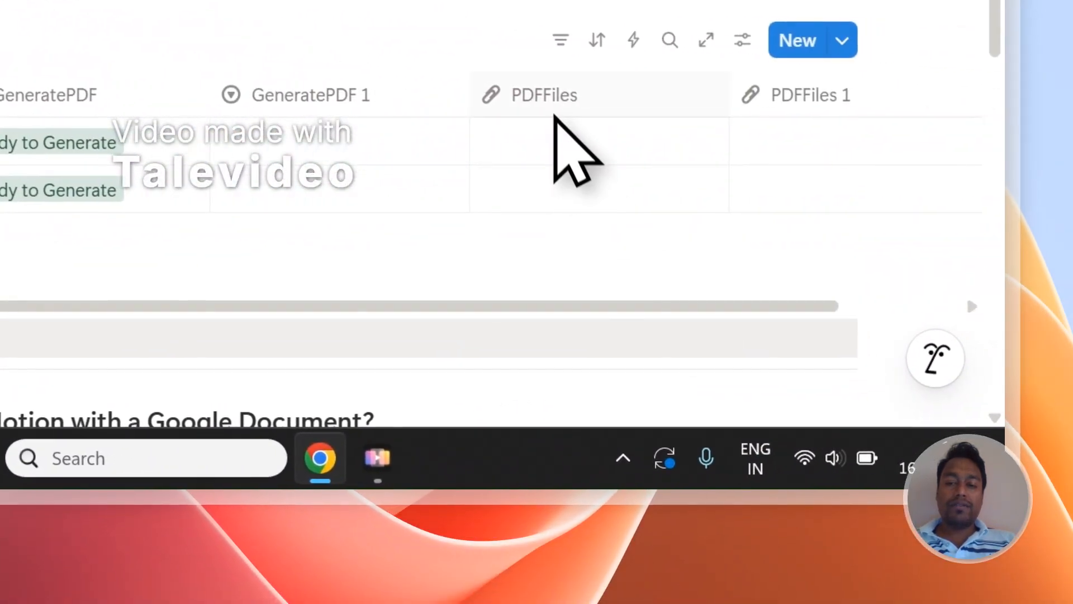
drag(555, 116, 284, 126)
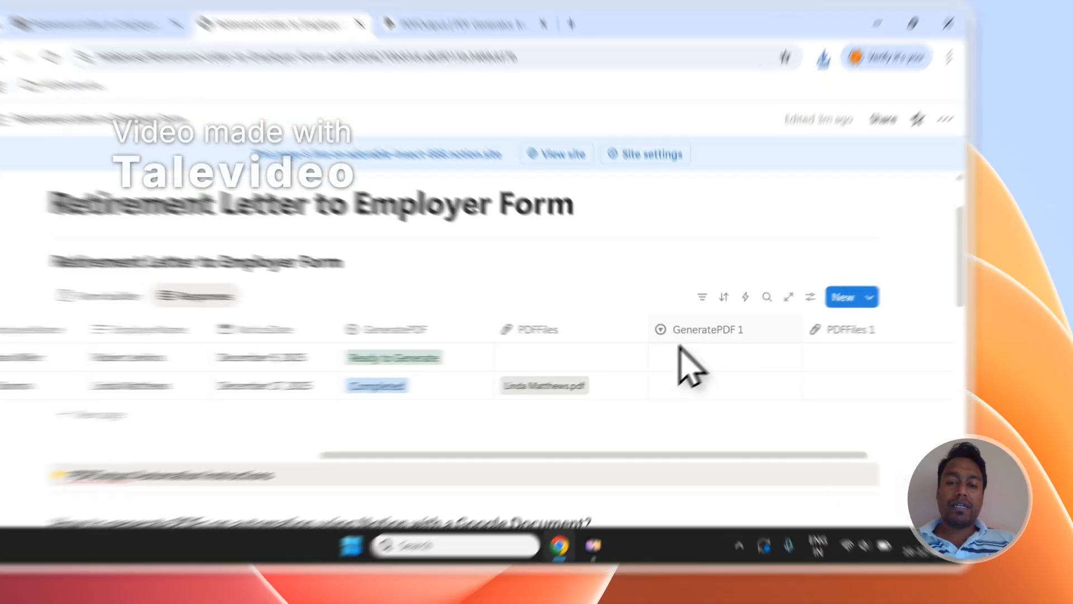
Step: Delete the duplicate GeneratePDF 1 and PDFFiles 1 properties from the Notion responses database
click(727, 338)
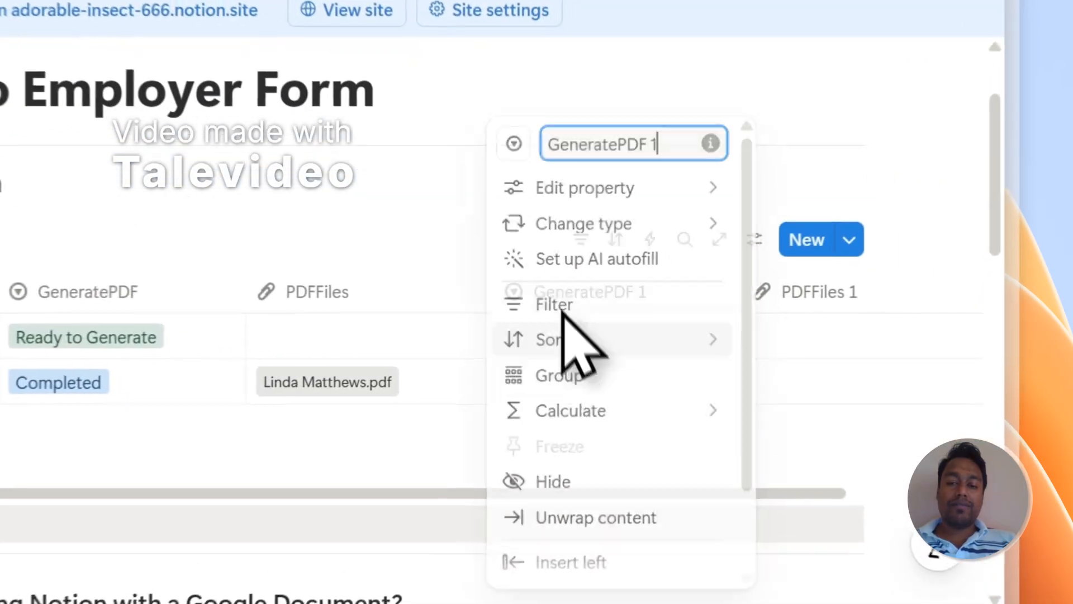
scroll(738, 403, down, 3)
click(559, 416)
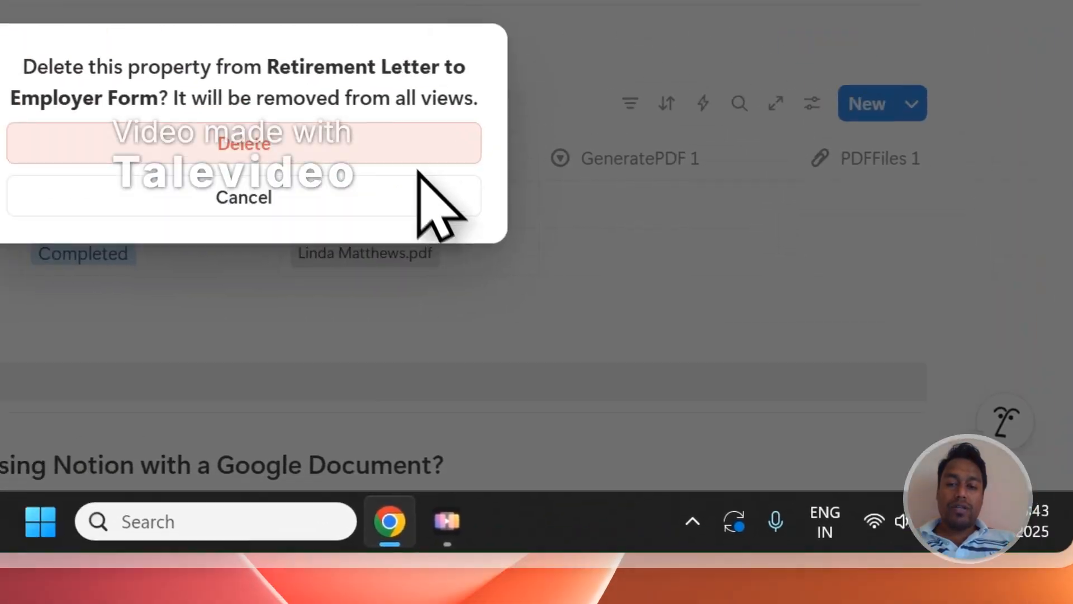
click(326, 112)
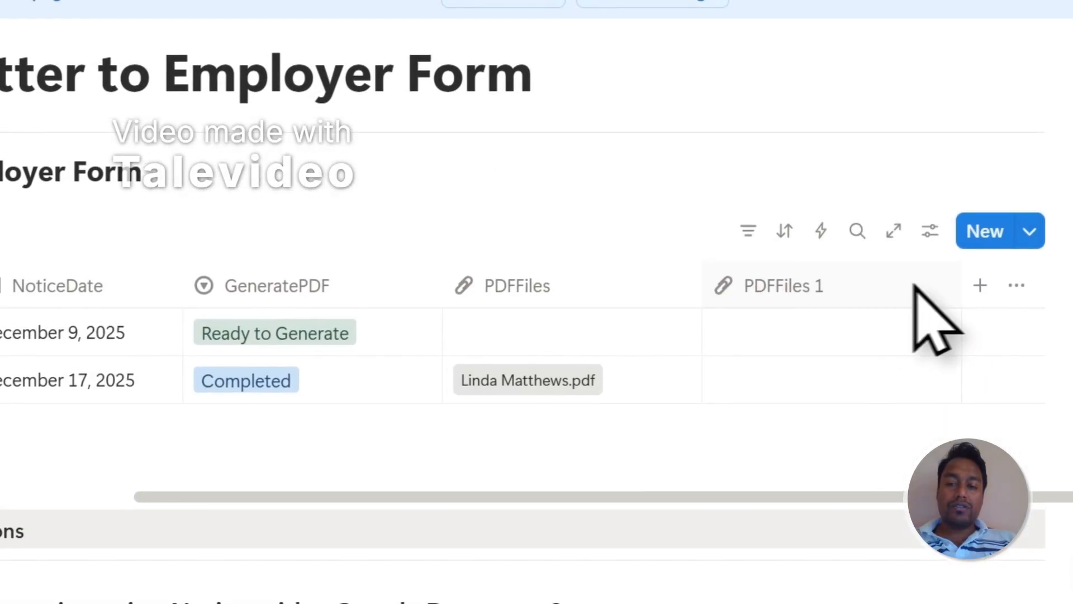
click(915, 285)
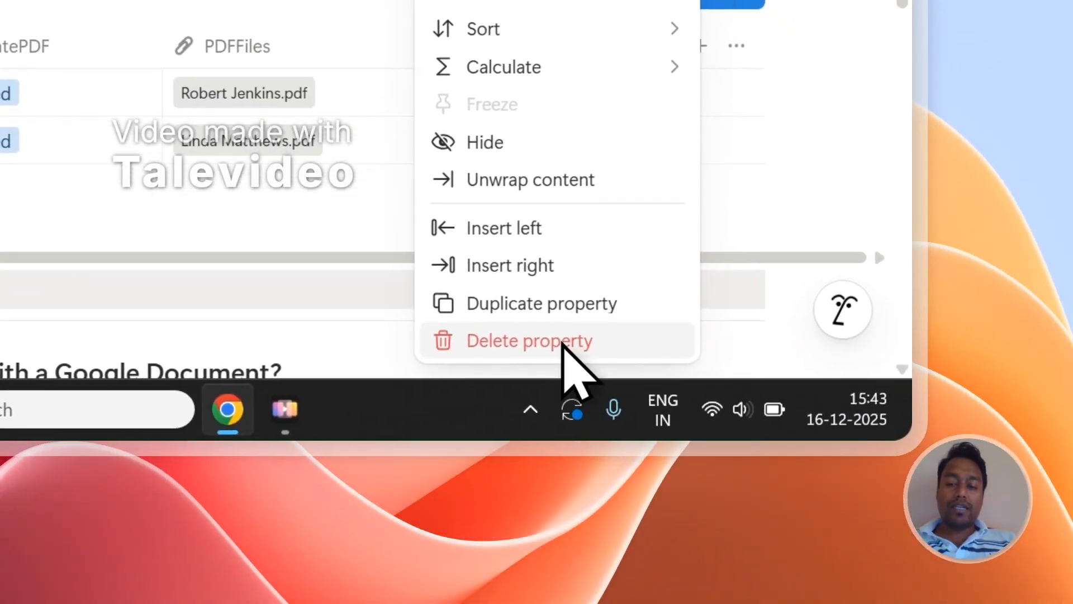
click(855, 579)
click(184, 20)
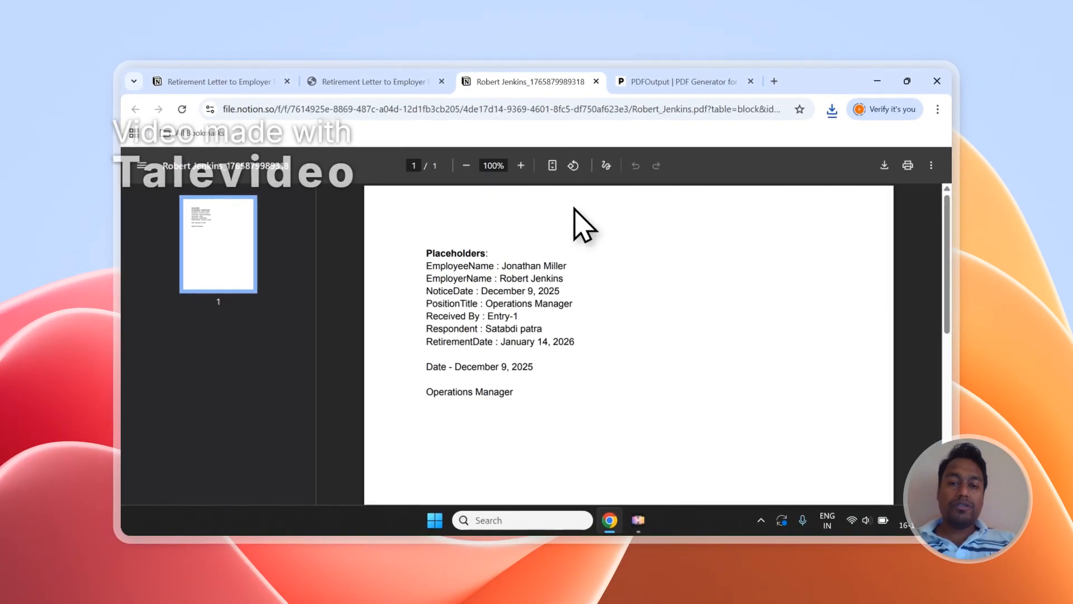
Step: Examine the filled-in placeholder values in both generated PDFs and close the PDF tabs
drag(419, 260, 530, 386)
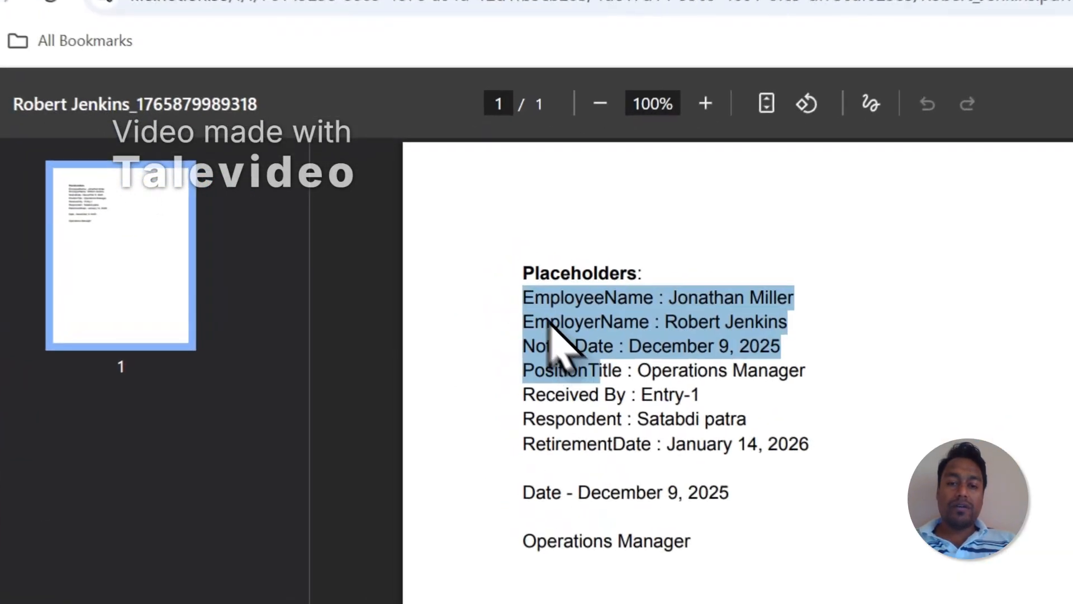
click(570, 342)
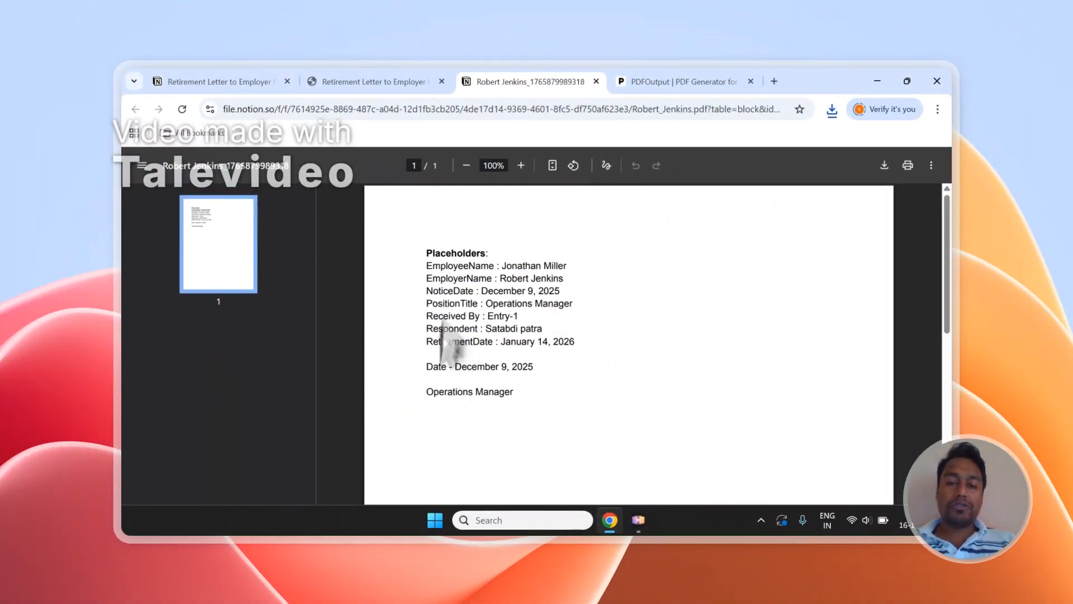
click(405, 82)
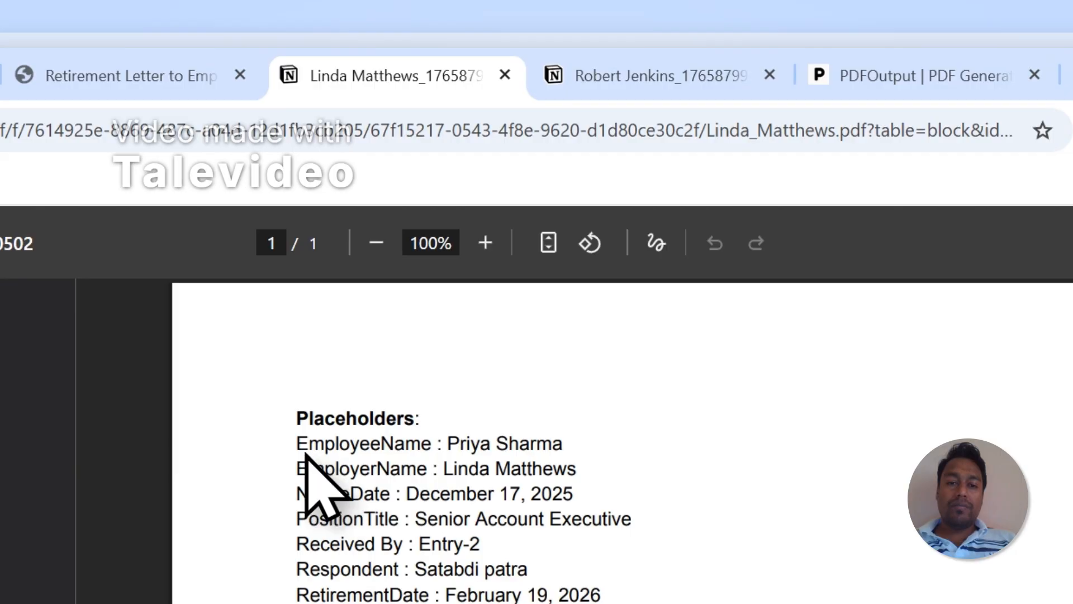
drag(305, 453, 517, 603)
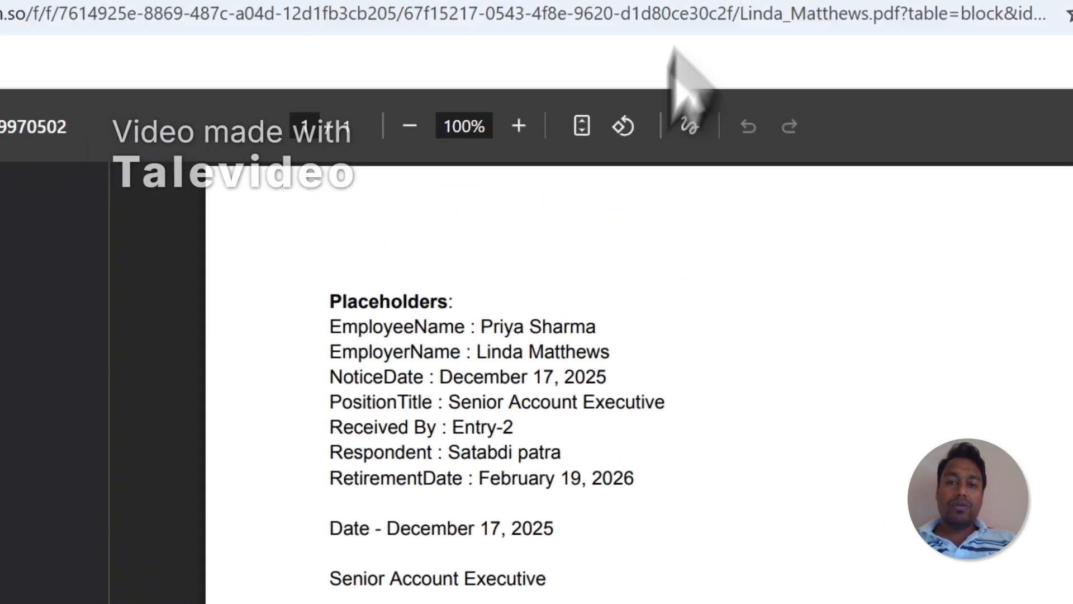
click(632, 26)
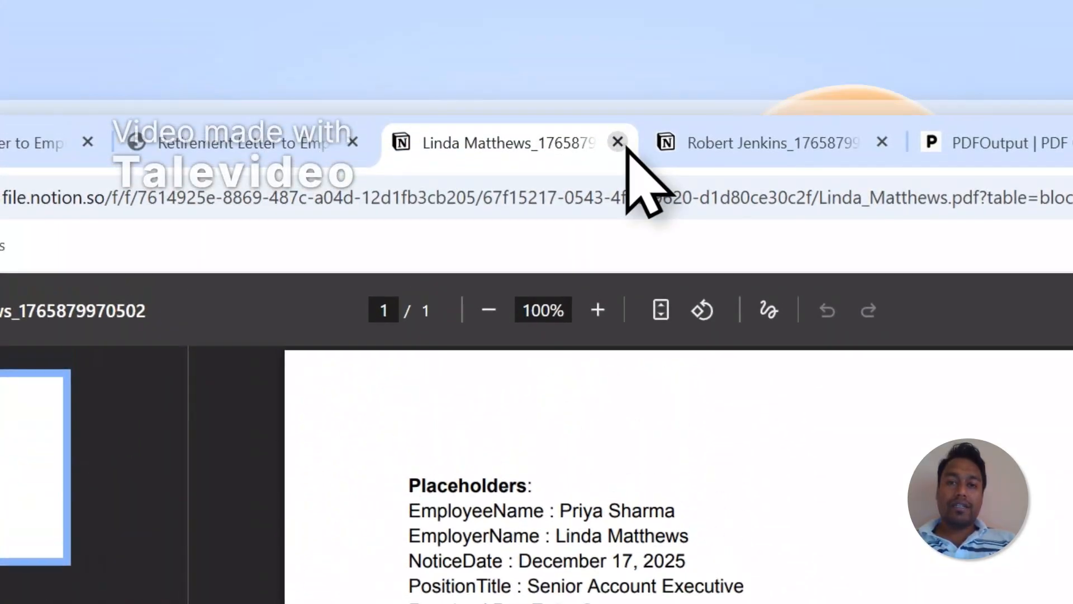
click(619, 140)
click(618, 143)
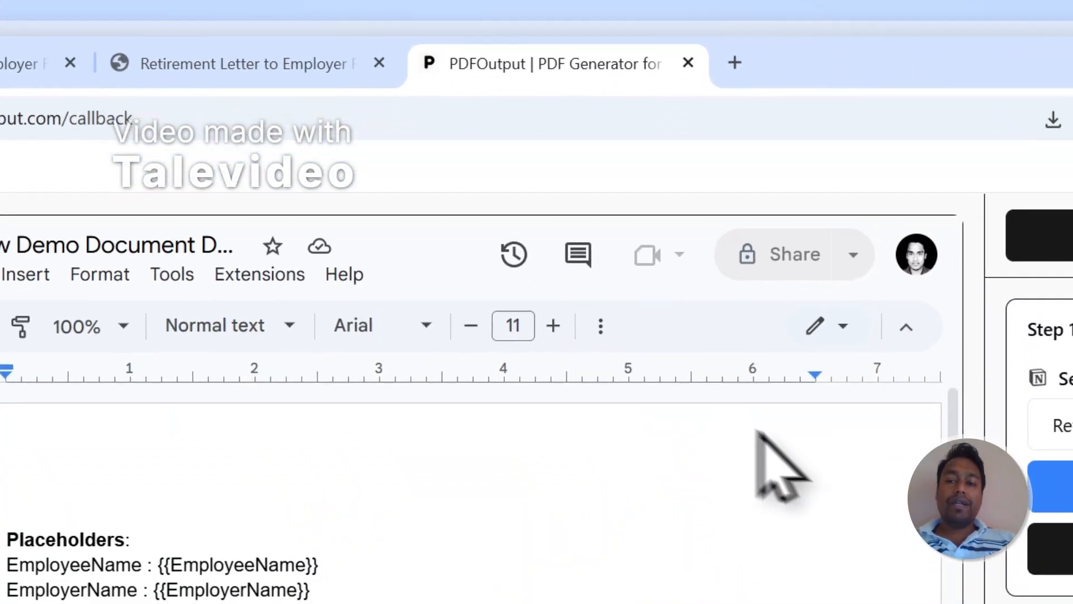
Step: Set up the Notion automation for automatic PDF generation in PDFOutput's mapping section, keeping EmployerName as the file name
scroll(779, 367, down, 5)
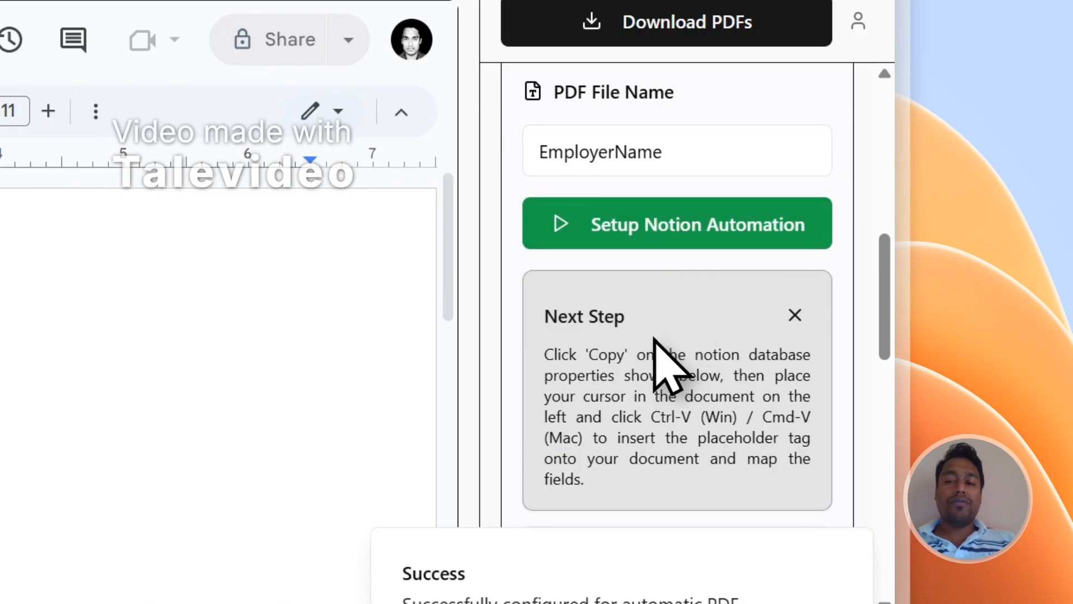
scroll(668, 364, up, 10)
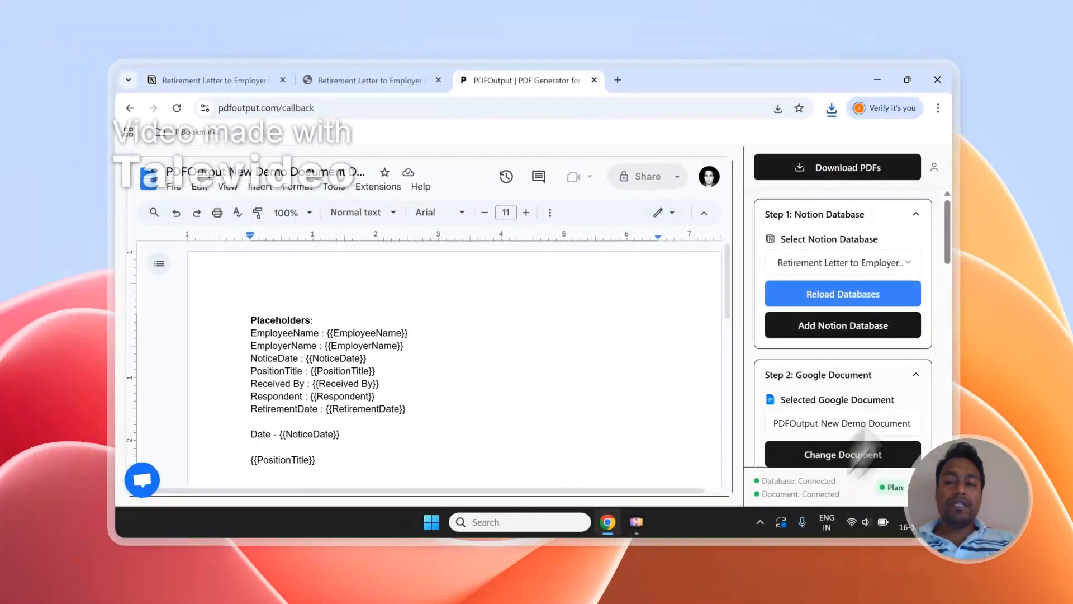
scroll(721, 358, down, 1)
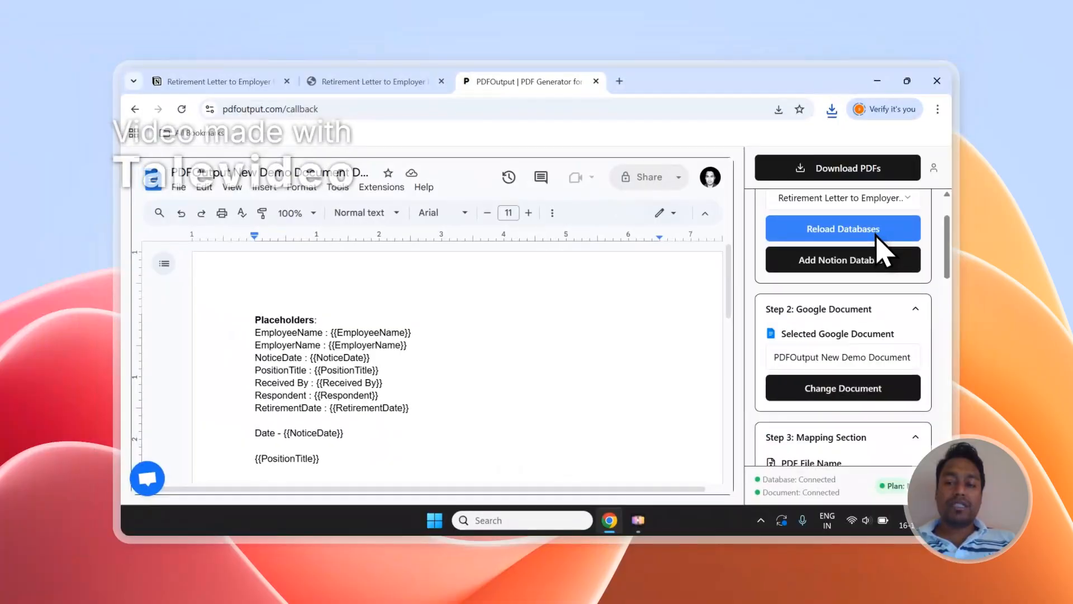
scroll(872, 246, up, 1)
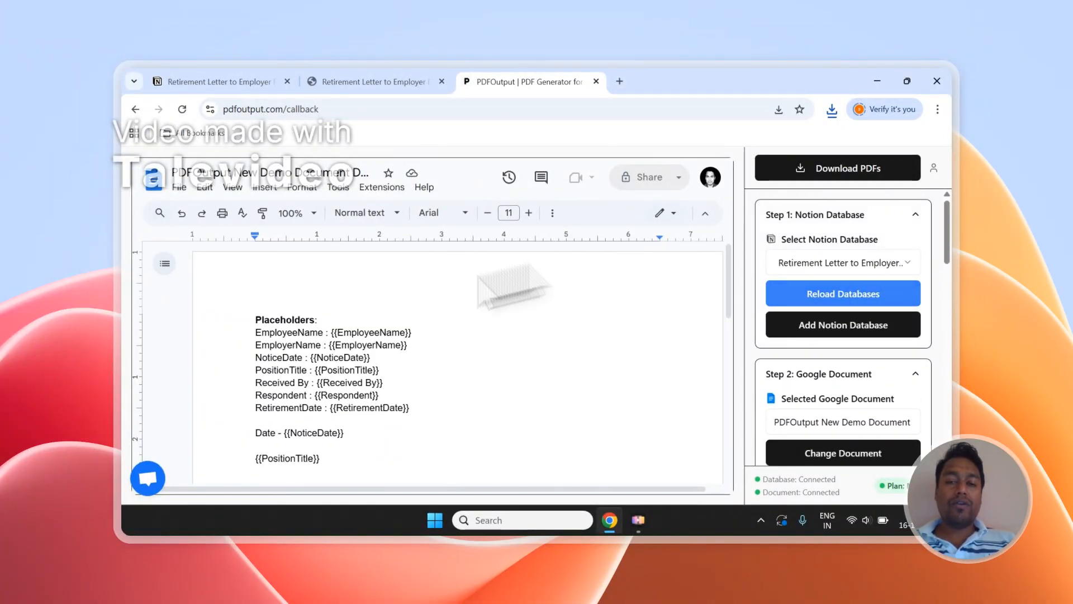
Step: Switch to the Notion responses table and add a new blank entry below the existing rows
click(226, 81)
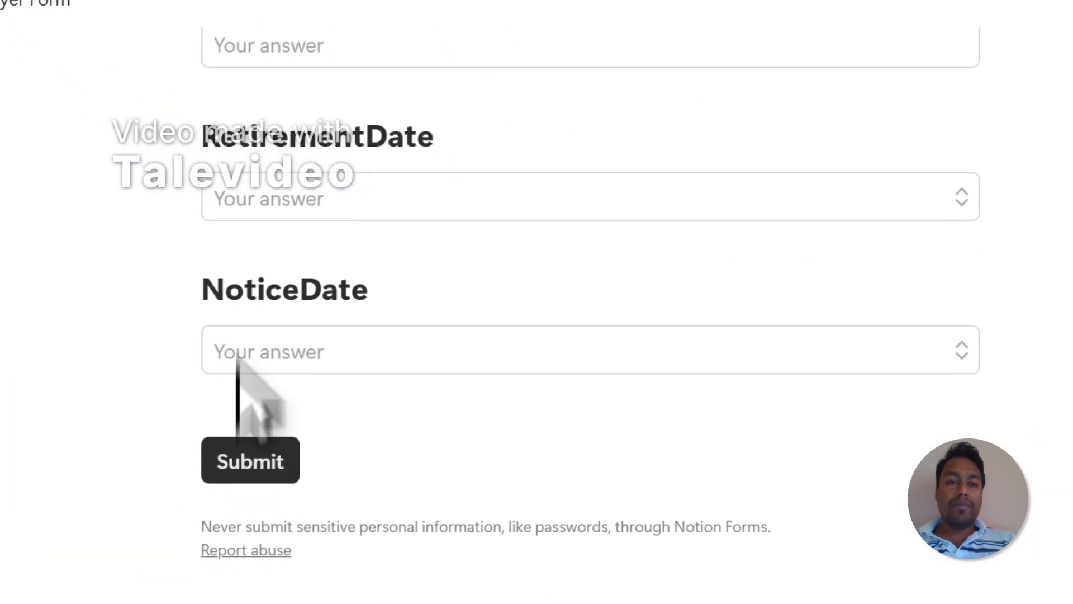
click(498, 87)
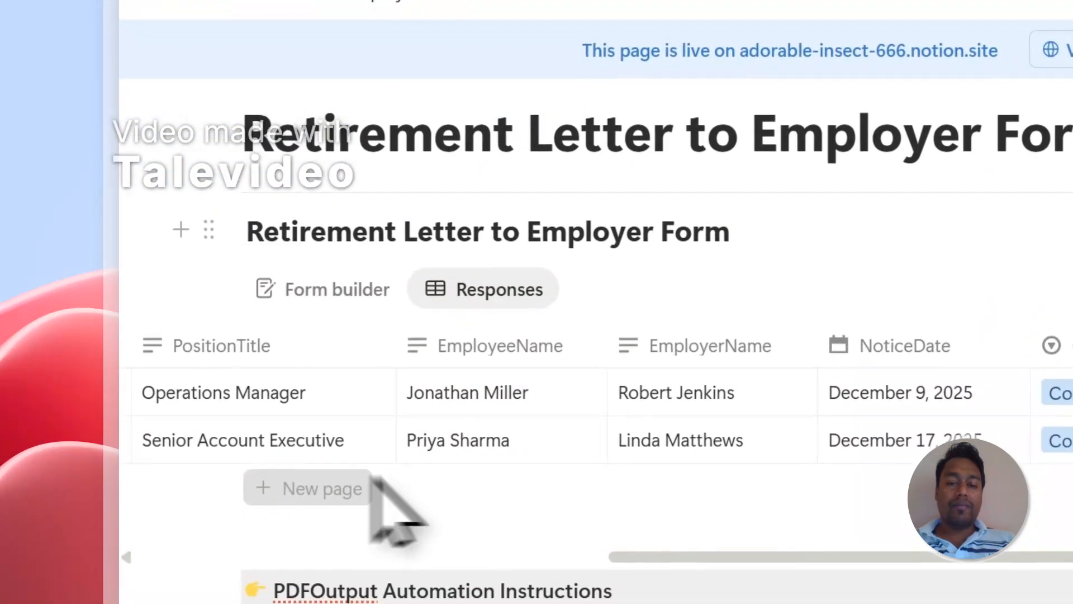
click(370, 481)
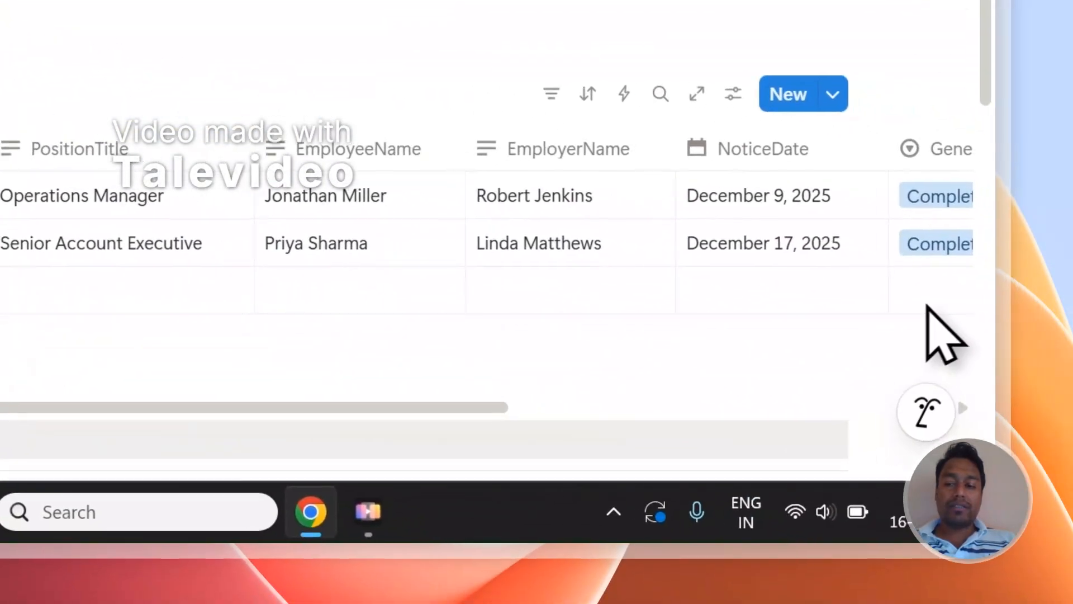
Step: Set the GeneratePDF status of the new blank entry in the responses table to Ready to Generate
click(929, 302)
click(730, 143)
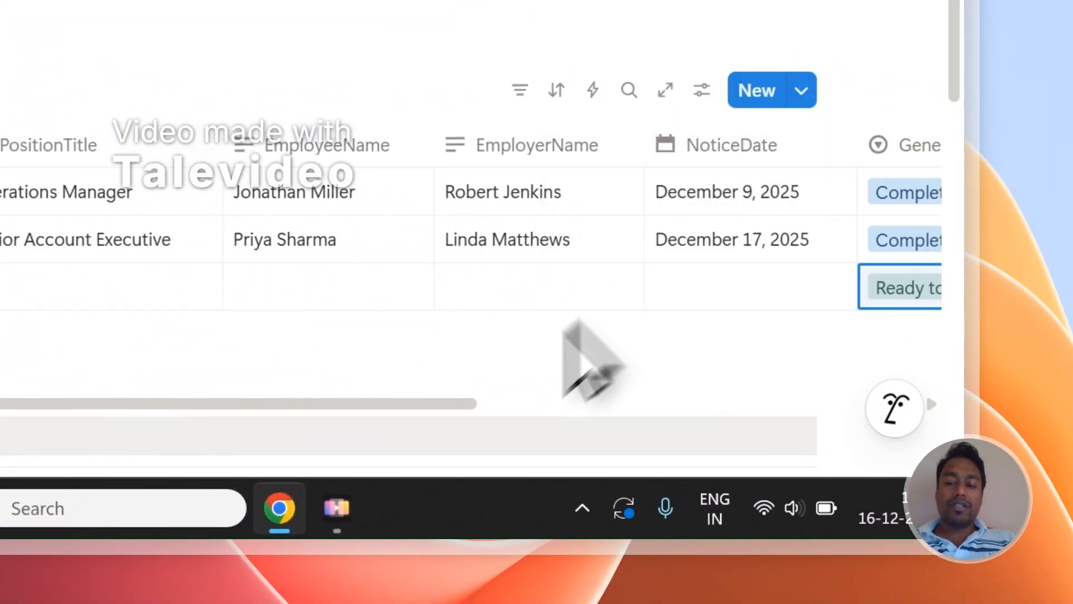
drag(431, 404, 761, 425)
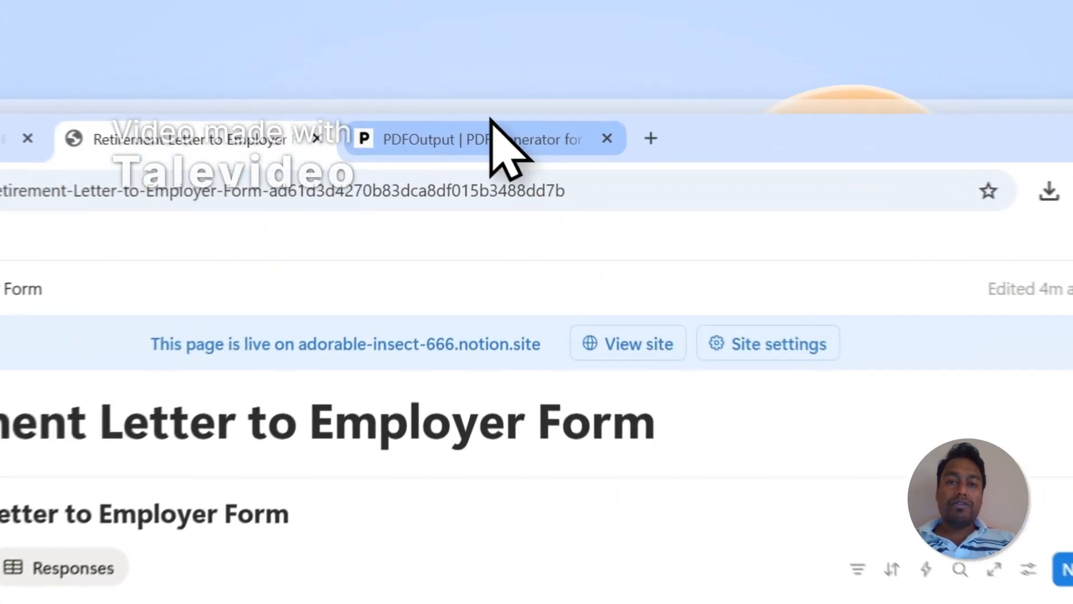
Step: Switch to PDFOutput to review its database, document and placeholder sections, and revisit the Notion responses table and published form
click(534, 81)
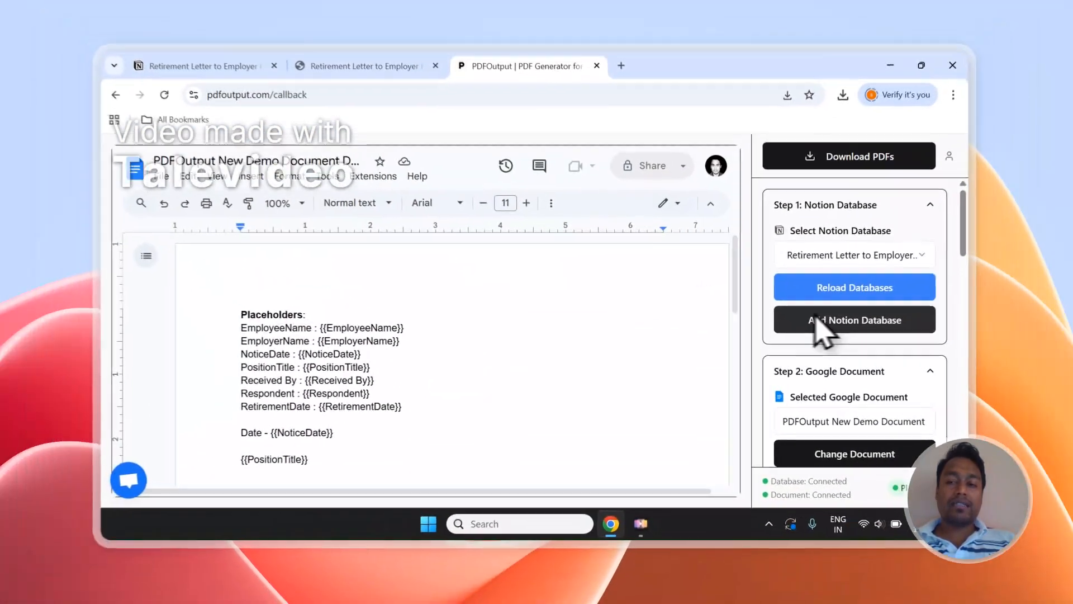
scroll(855, 353, down, 10)
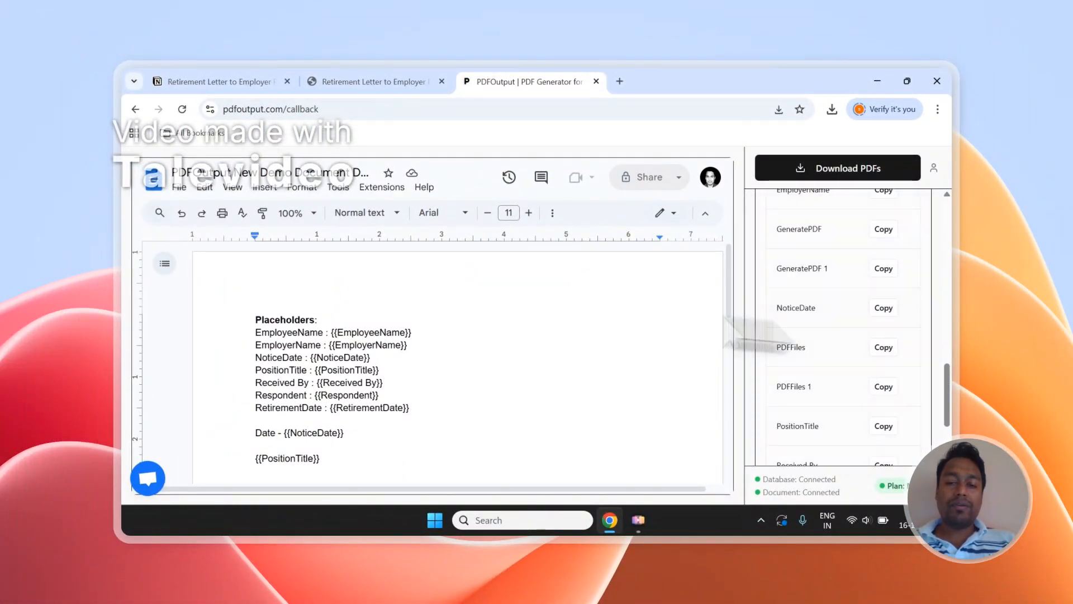
scroll(836, 330, up, 10)
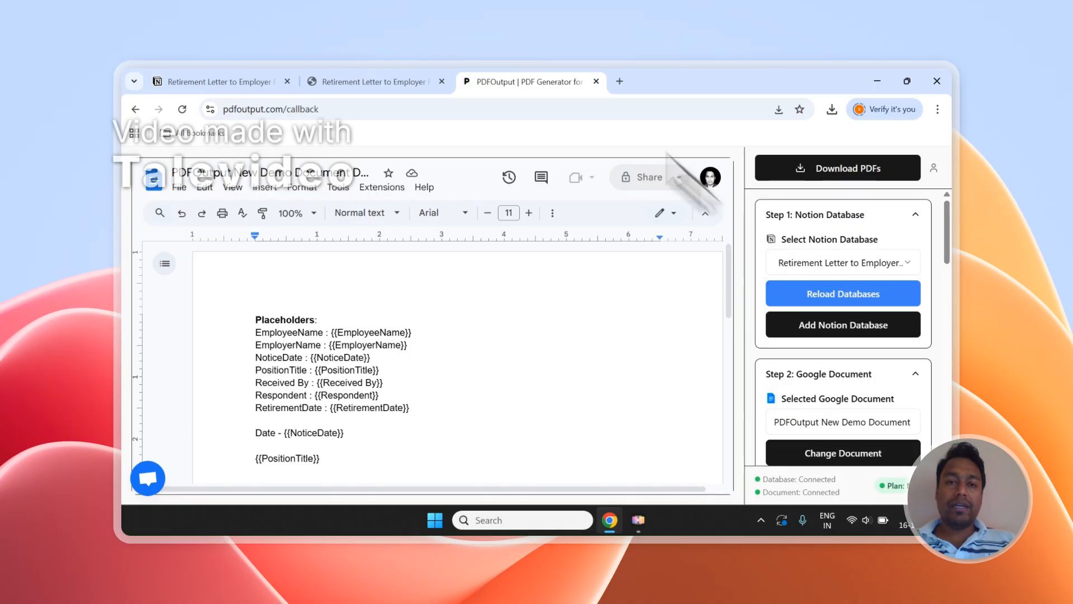
click(380, 82)
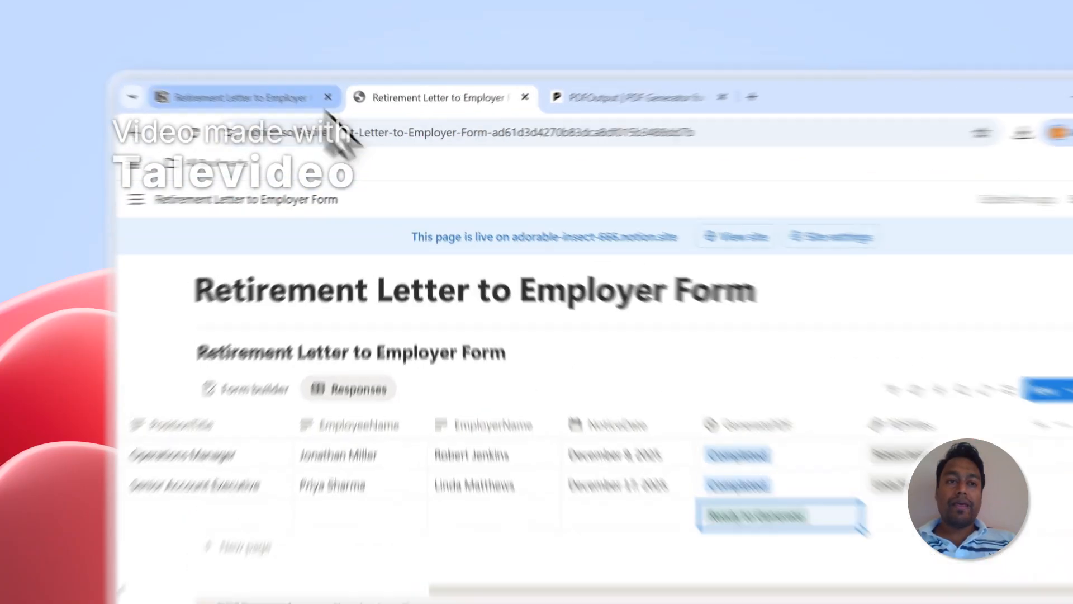
click(246, 82)
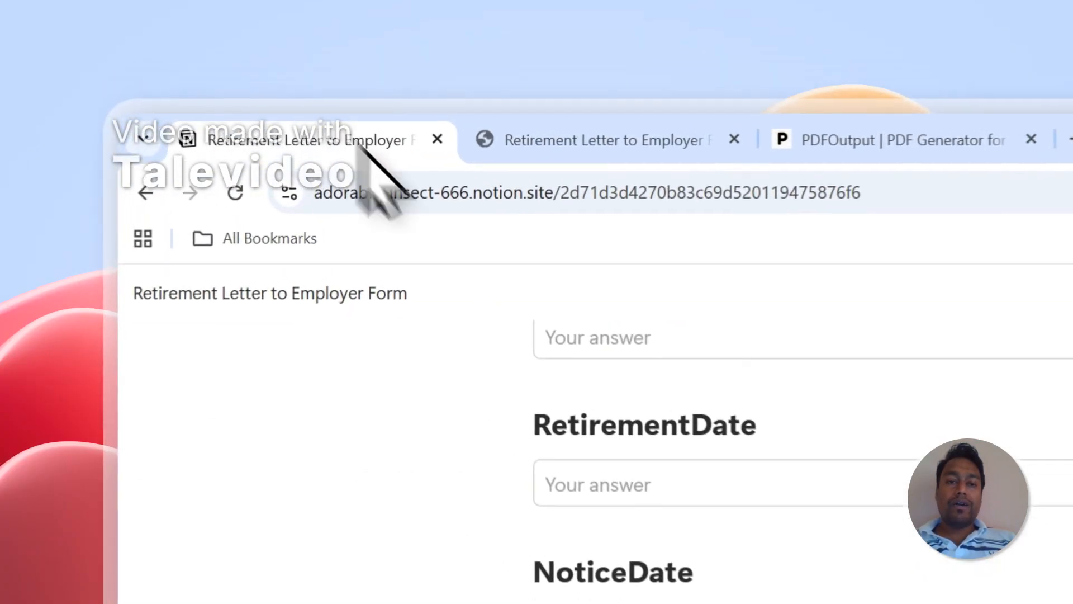
click(340, 80)
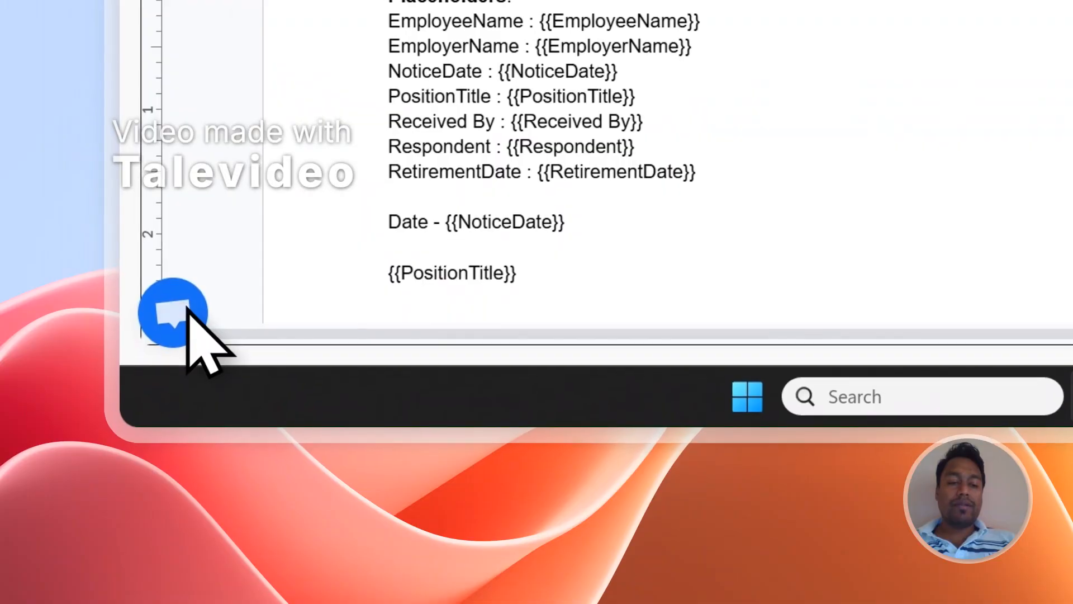
Step: Examine PDFOutput's support options, including the message form on its Contact page, and return to the Notion responses table
click(86, 513)
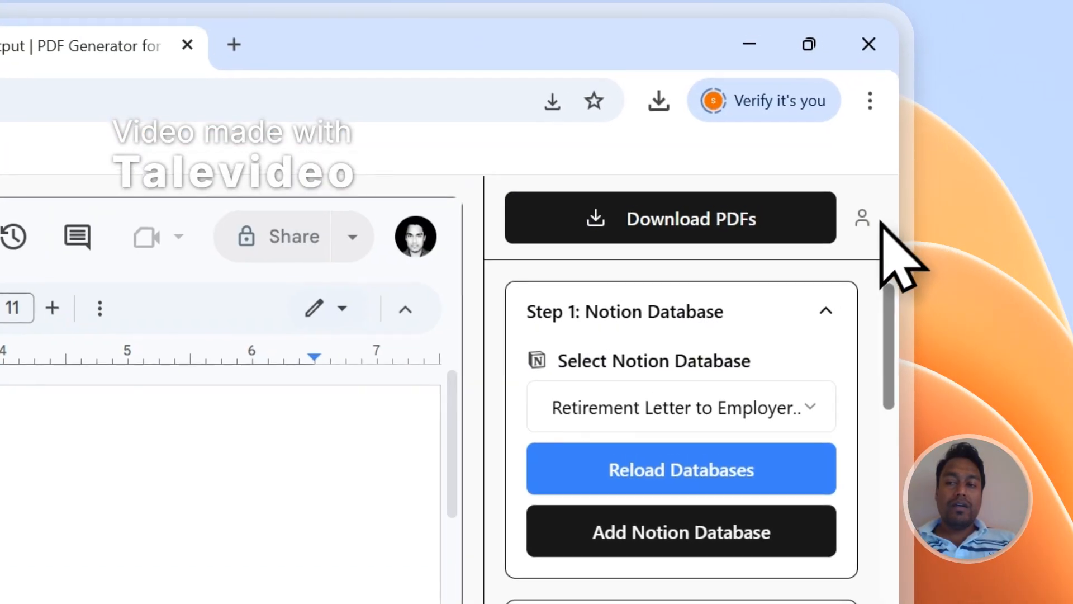
click(860, 217)
click(716, 444)
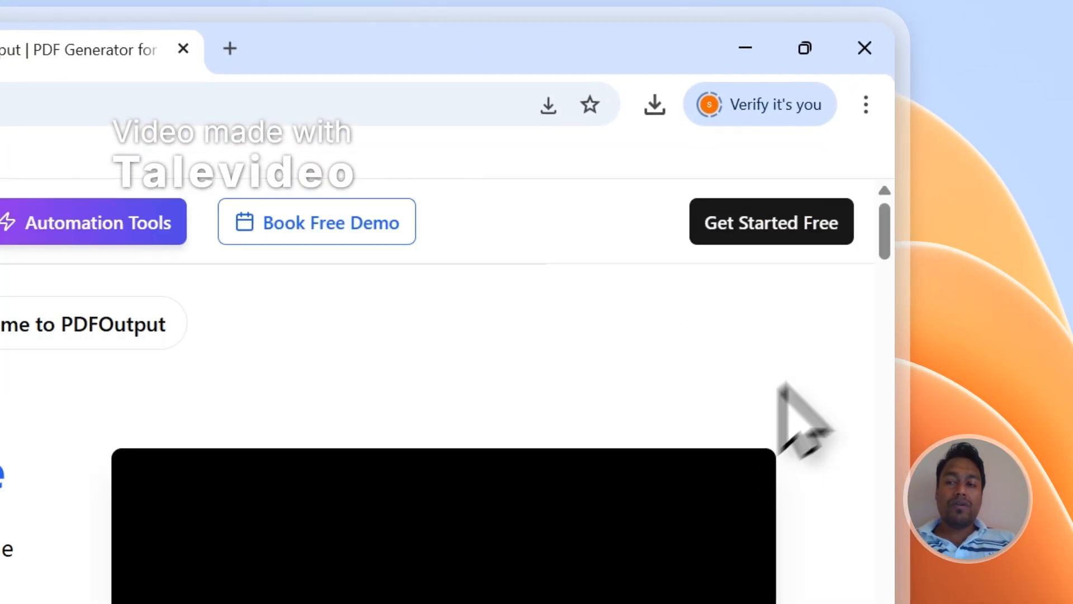
drag(890, 242, 897, 456)
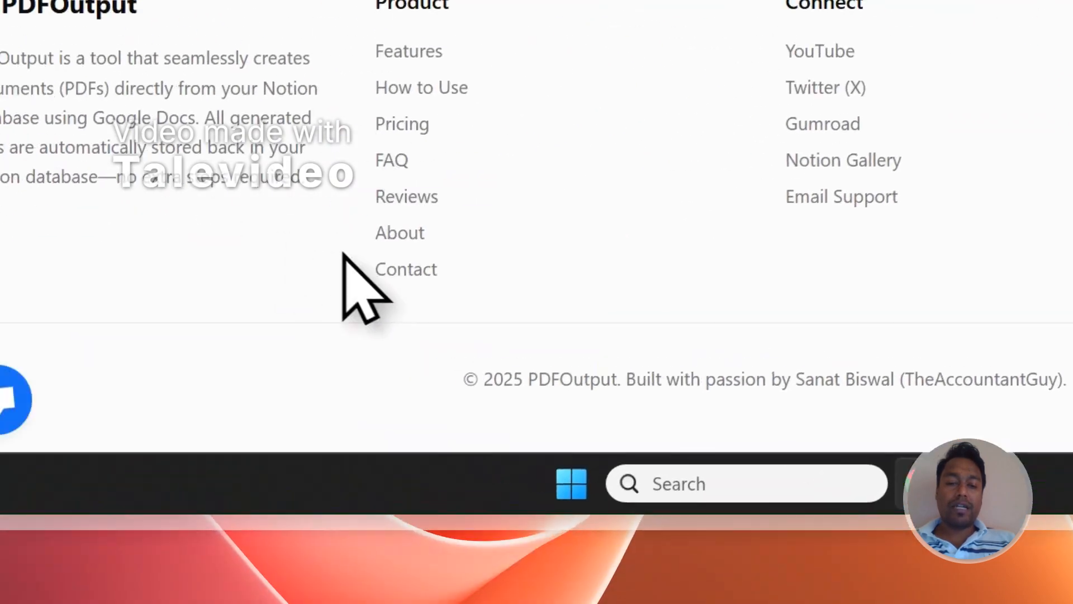
click(386, 272)
scroll(425, 302, down, 4)
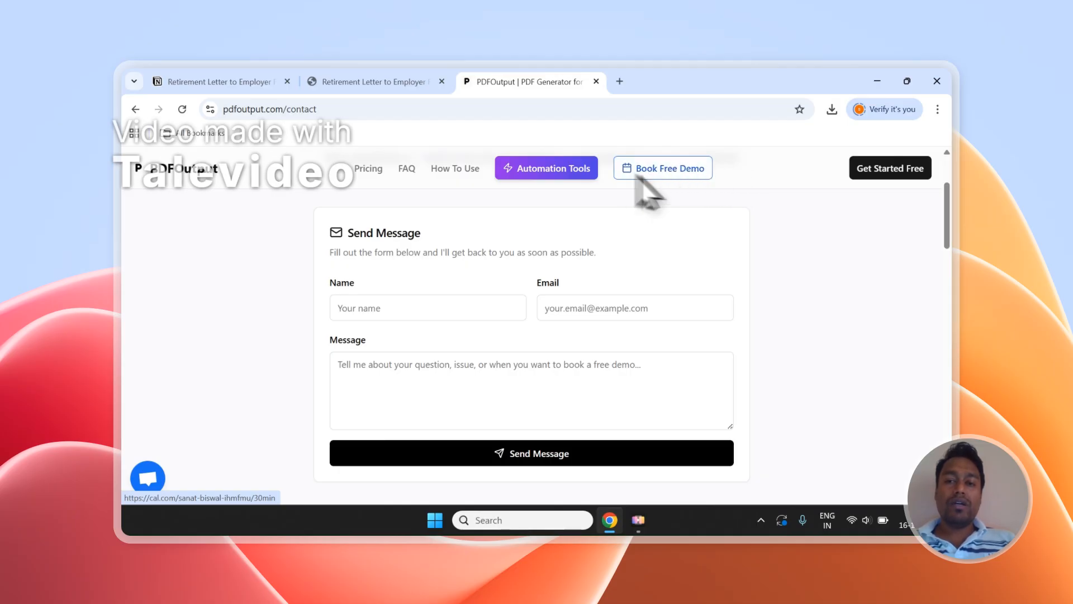
click(363, 82)
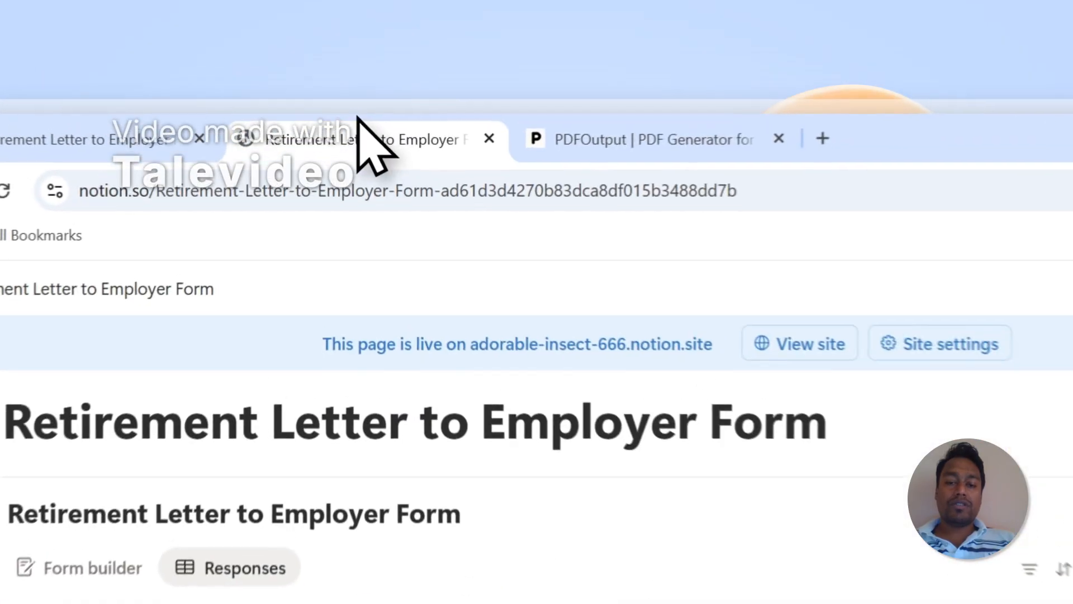